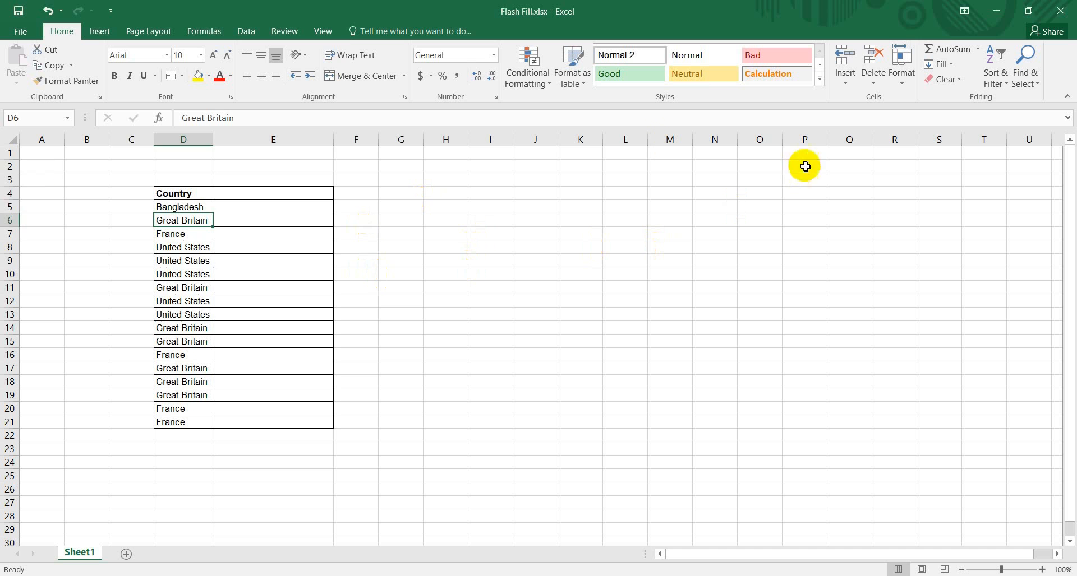
pyautogui.click(196, 208)
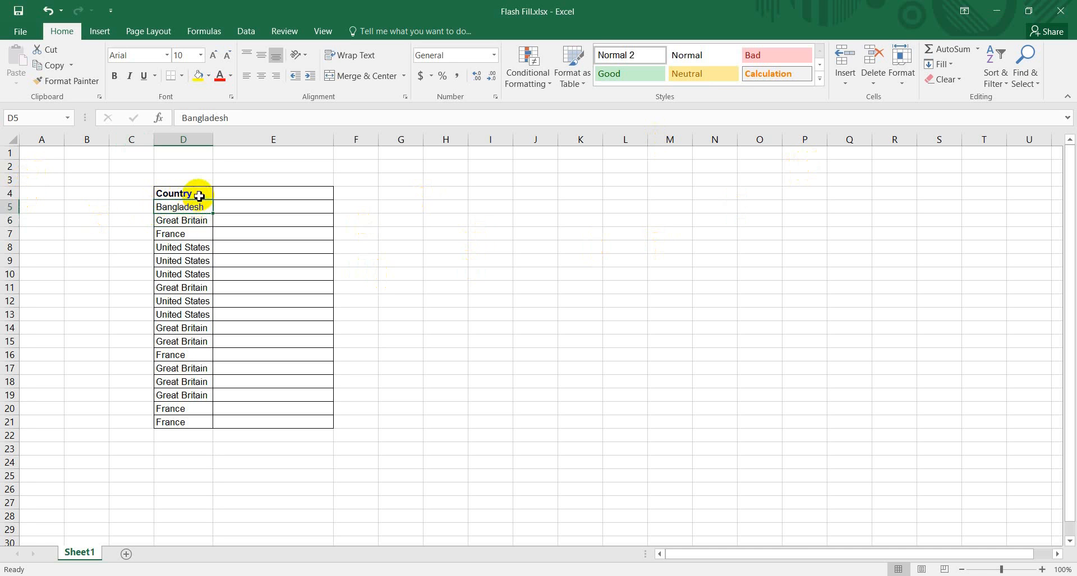
pyautogui.moveTo(201, 210); pyautogui.dragTo(193, 436)
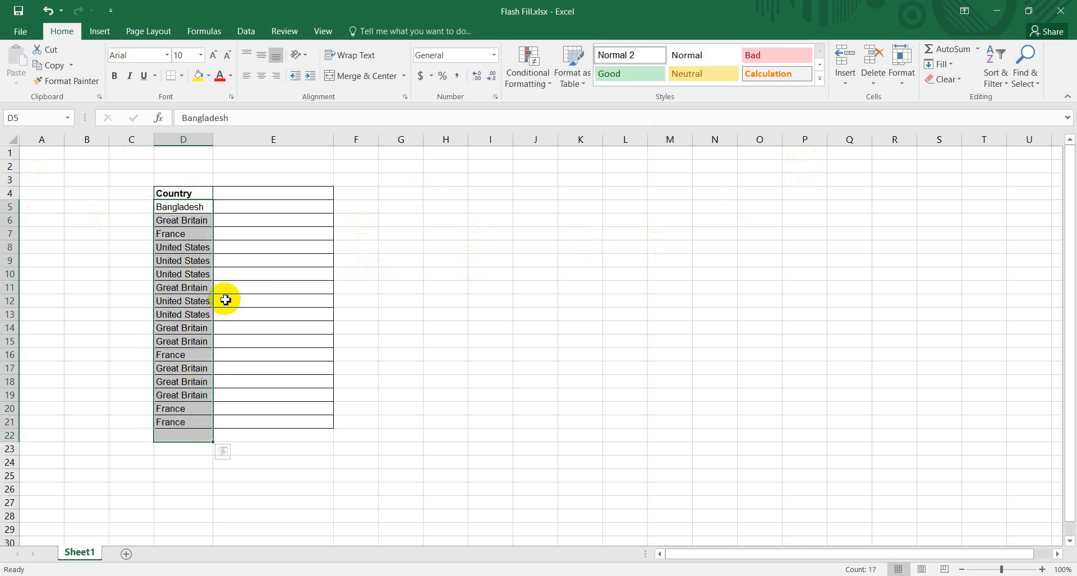
pyautogui.click(205, 193)
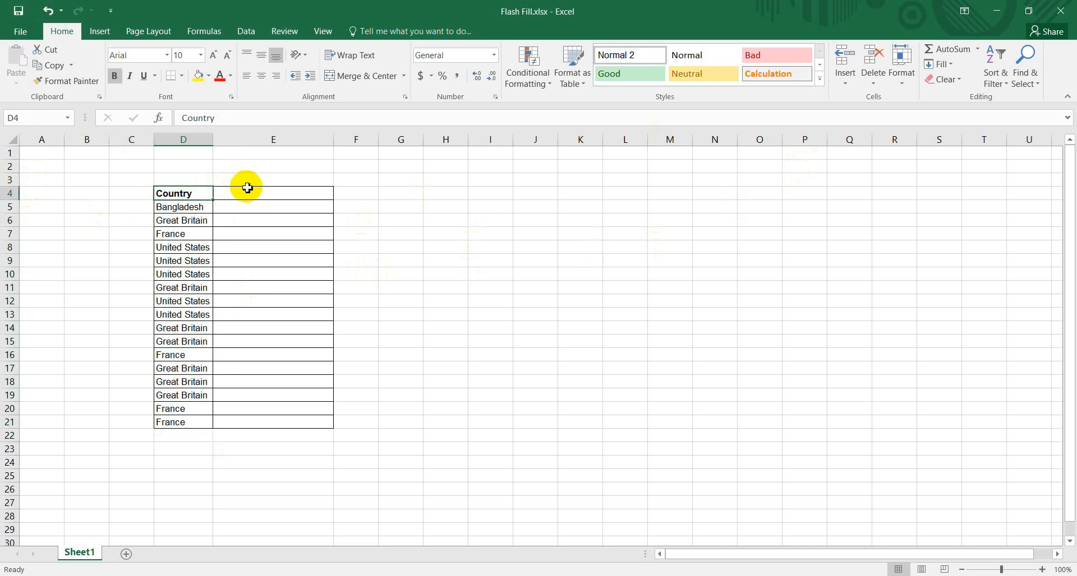
pyautogui.click(247, 206)
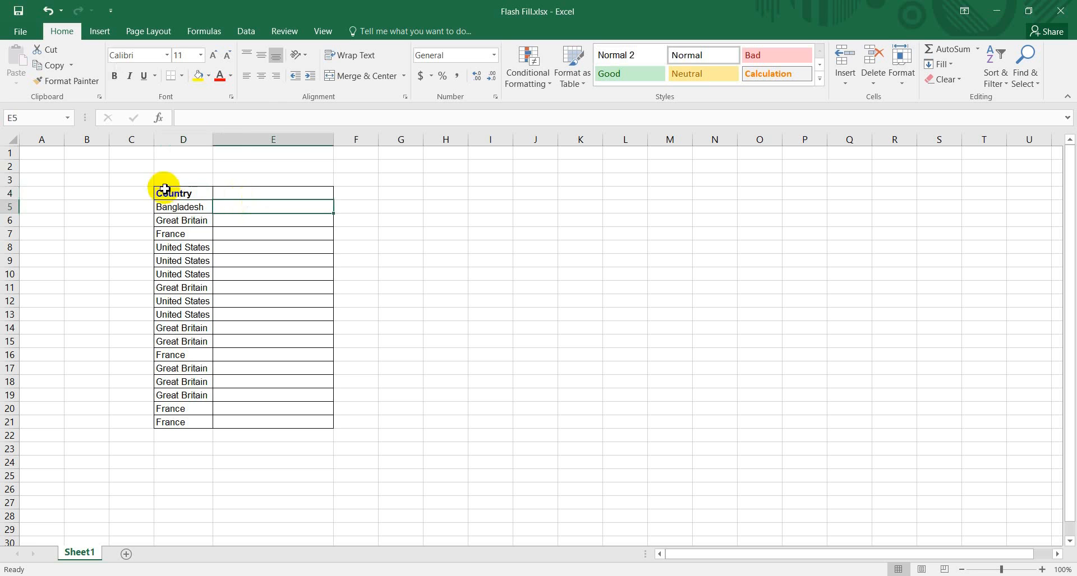
pyautogui.click(197, 194)
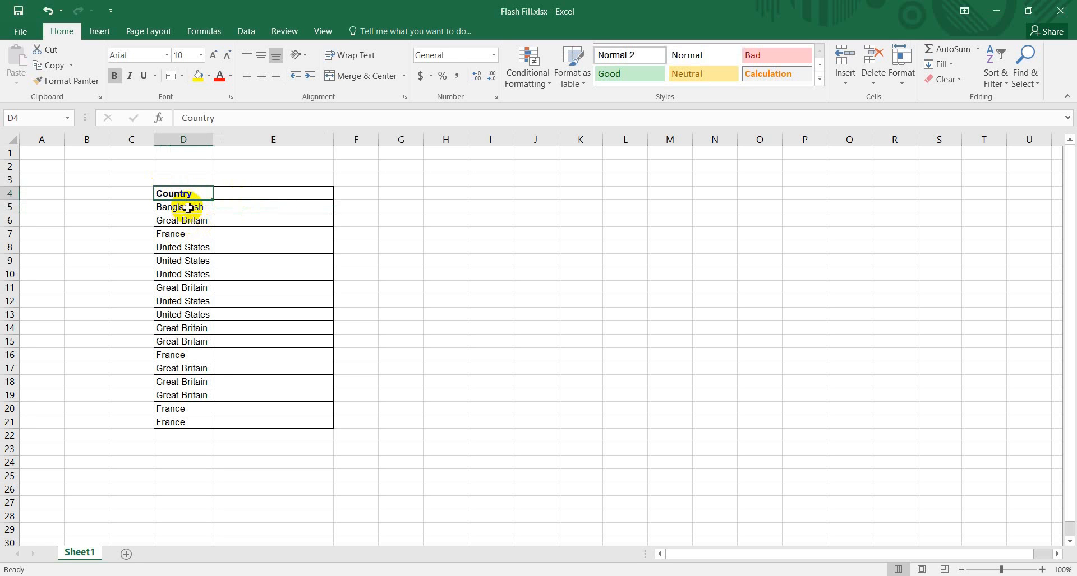
# - Fill the country list in D5:D21 down to row 44, repeating the same country names
pyautogui.moveTo(188, 204); pyautogui.dragTo(203, 422)
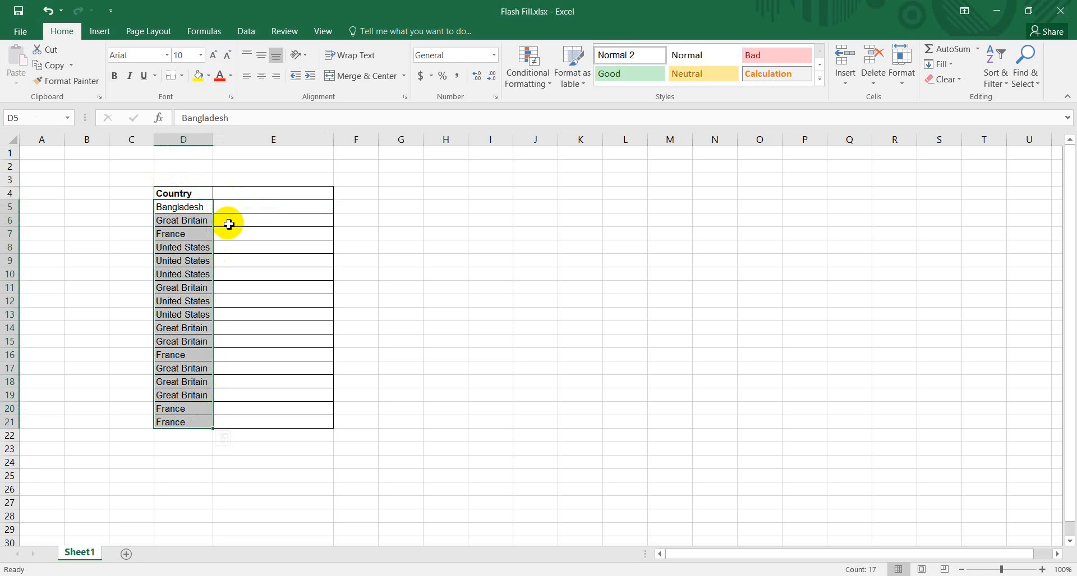
pyautogui.moveTo(194, 210); pyautogui.dragTo(190, 432)
pyautogui.scroll(-3, 209, 367)
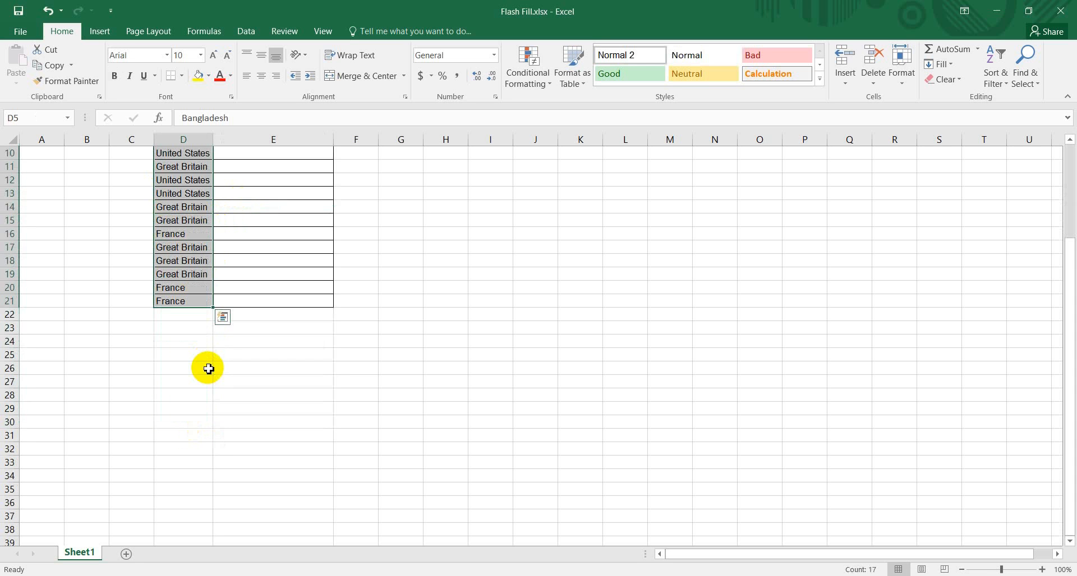
pyautogui.moveTo(213, 306); pyautogui.dragTo(234, 313)
pyautogui.scroll(5, 233, 313)
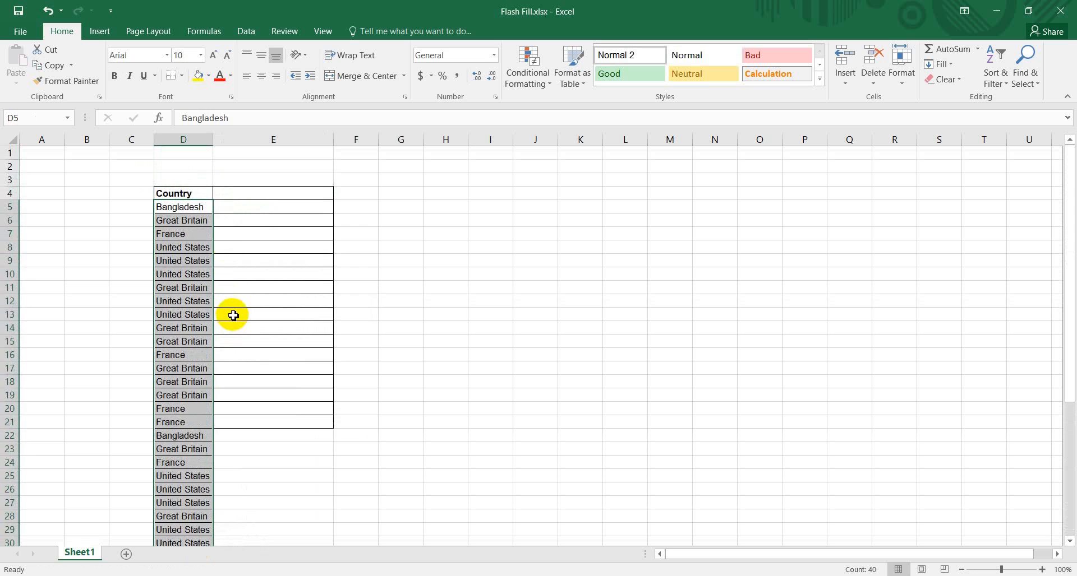
# - Enter Ba in cell E5 as the two-letter abbreviation of Bangladesh
pyautogui.click(187, 226)
pyautogui.click(176, 208)
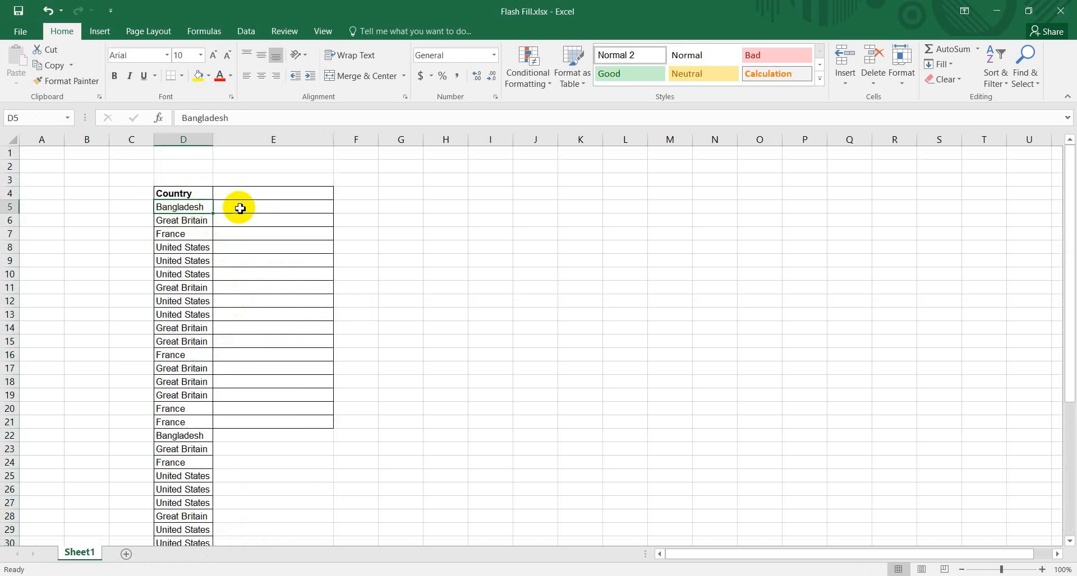
pyautogui.click(237, 206)
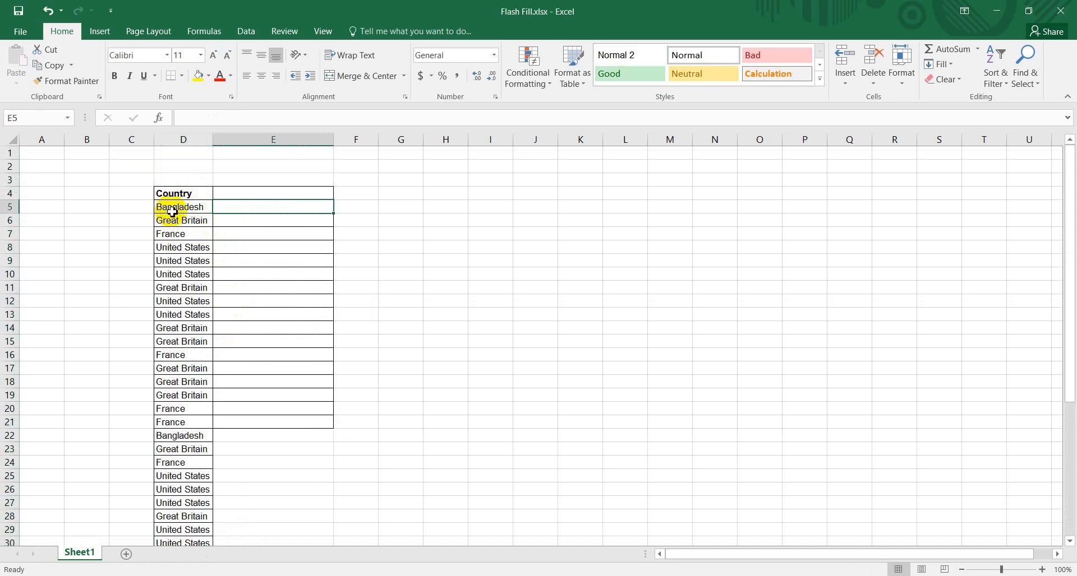
pyautogui.doubleClick(230, 208)
pyautogui.write('BA')
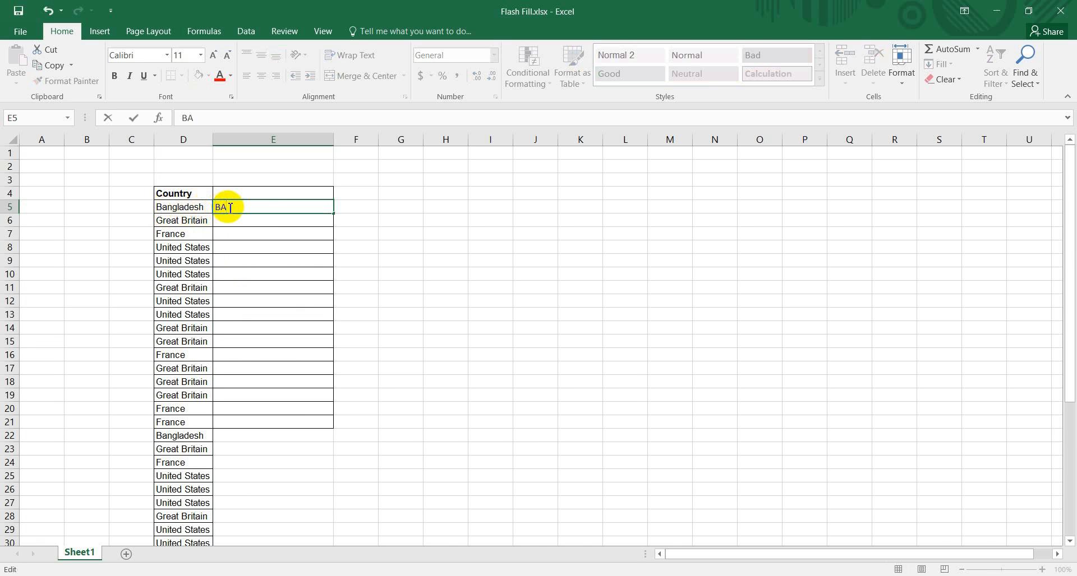
pyautogui.press('BackSpace')
pyautogui.write('a')
pyautogui.press('Return')
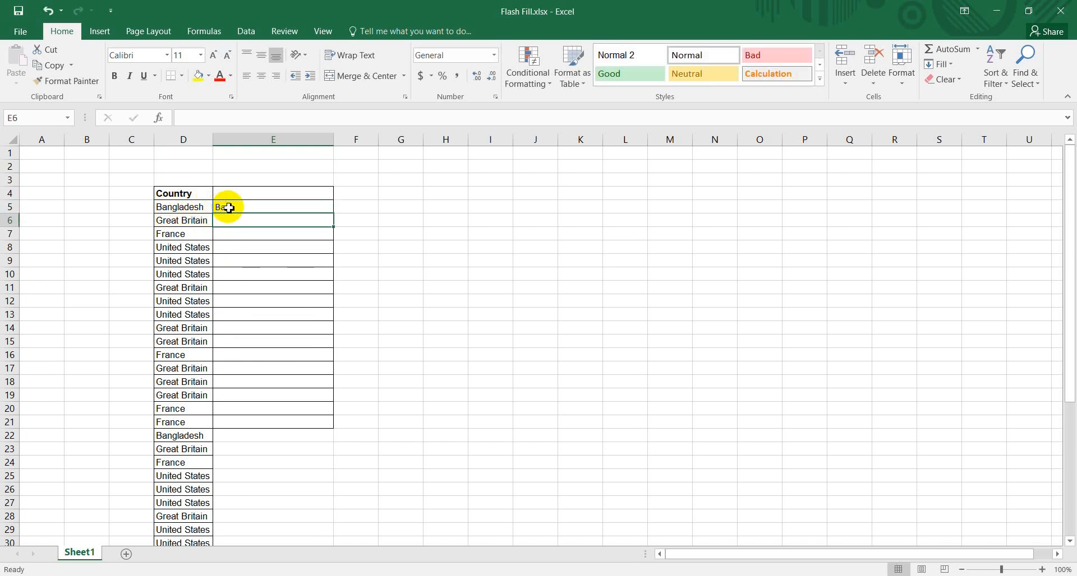
# - Enter Gr in cell E6 for Great Britain and Flash Fill the remaining abbreviations in column E
pyautogui.write('Gr')
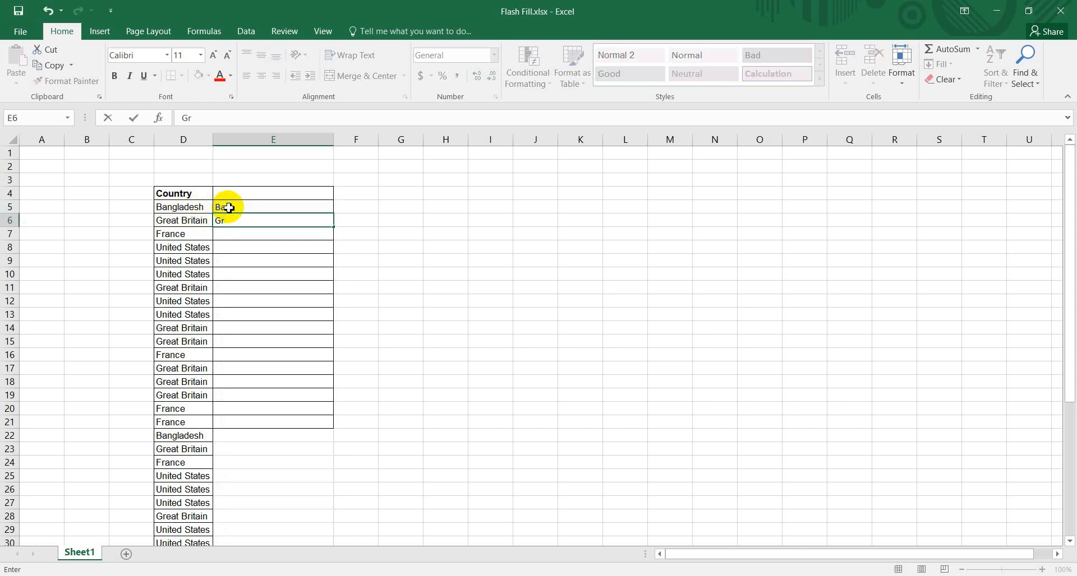
pyautogui.press('Return')
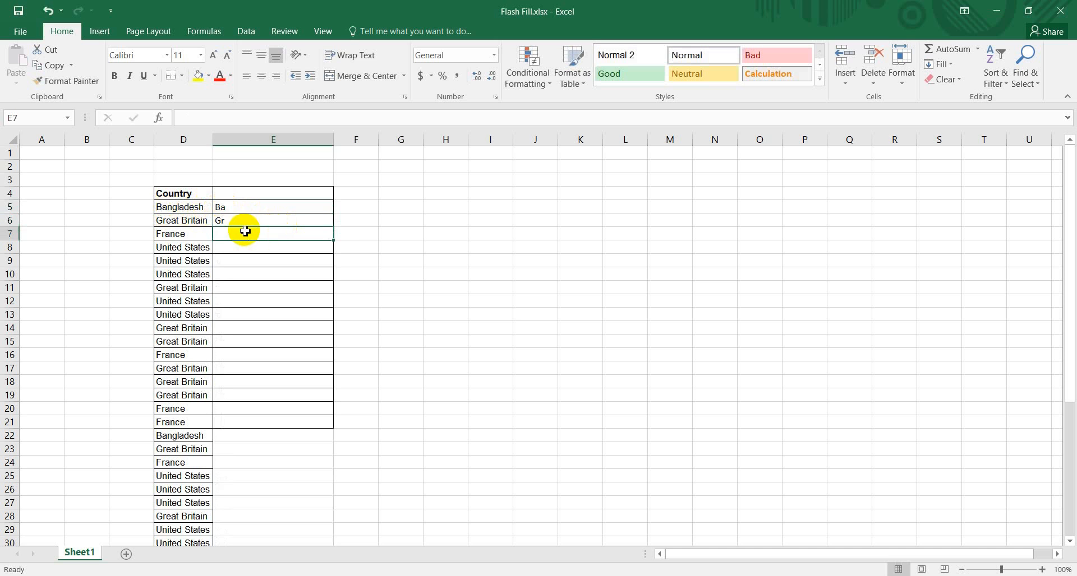
pyautogui.hotkey('ctrl', 'e')
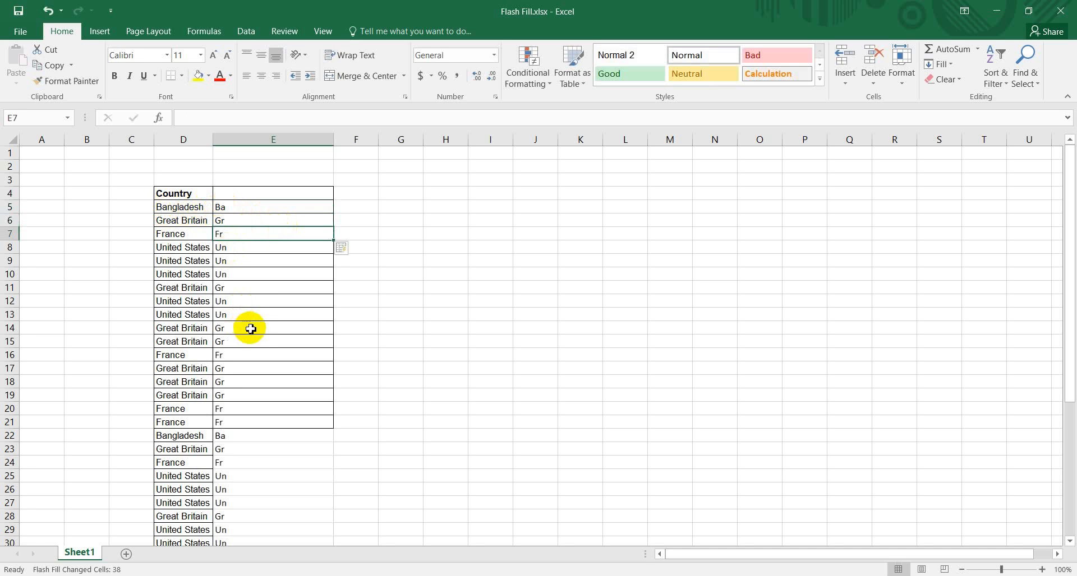
pyautogui.click(184, 208)
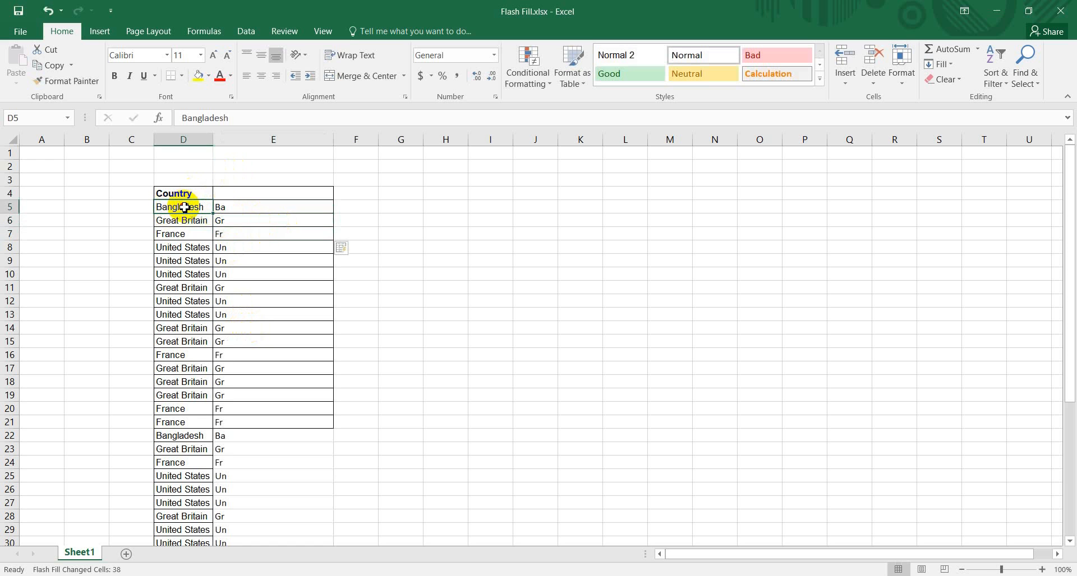
pyautogui.moveTo(185, 208); pyautogui.dragTo(180, 514)
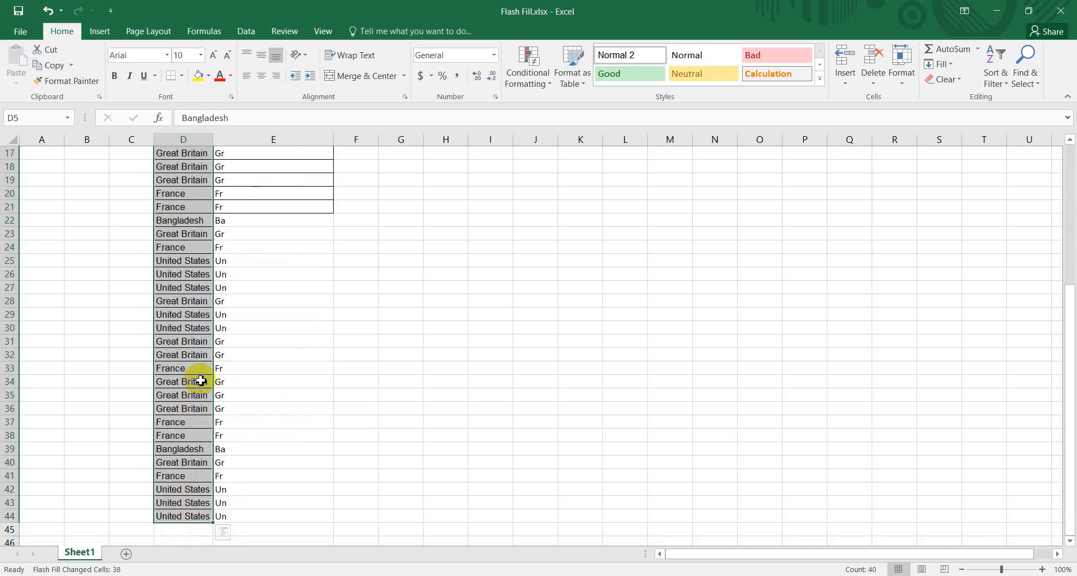
pyautogui.scroll(5, 201, 381)
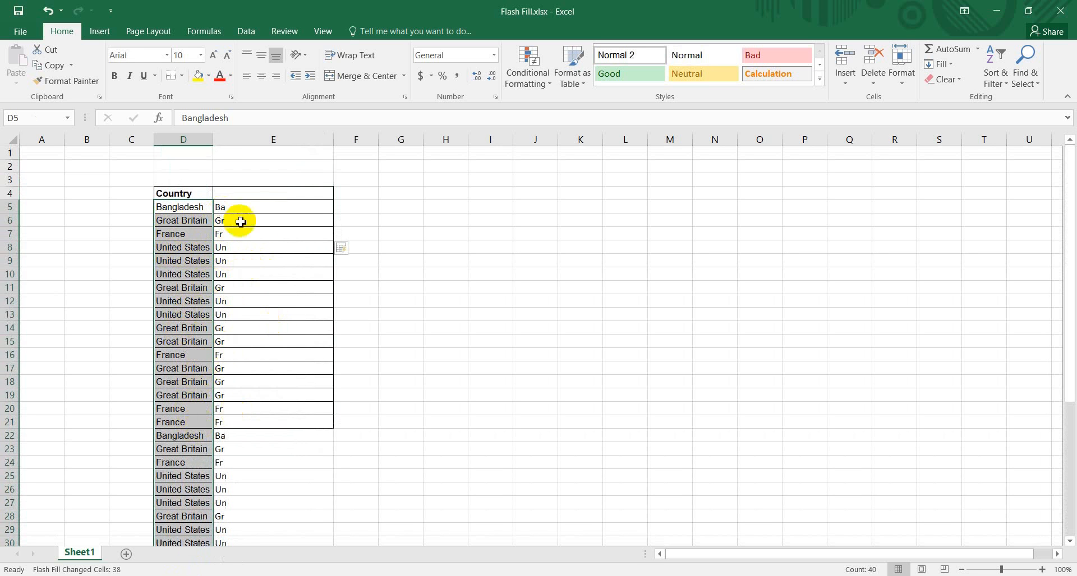
pyautogui.click(176, 208)
# - Extend the abbreviations in E5 and E6 to Ban and Gre so that Flash Fill updates the column to three letters
pyautogui.click(246, 209)
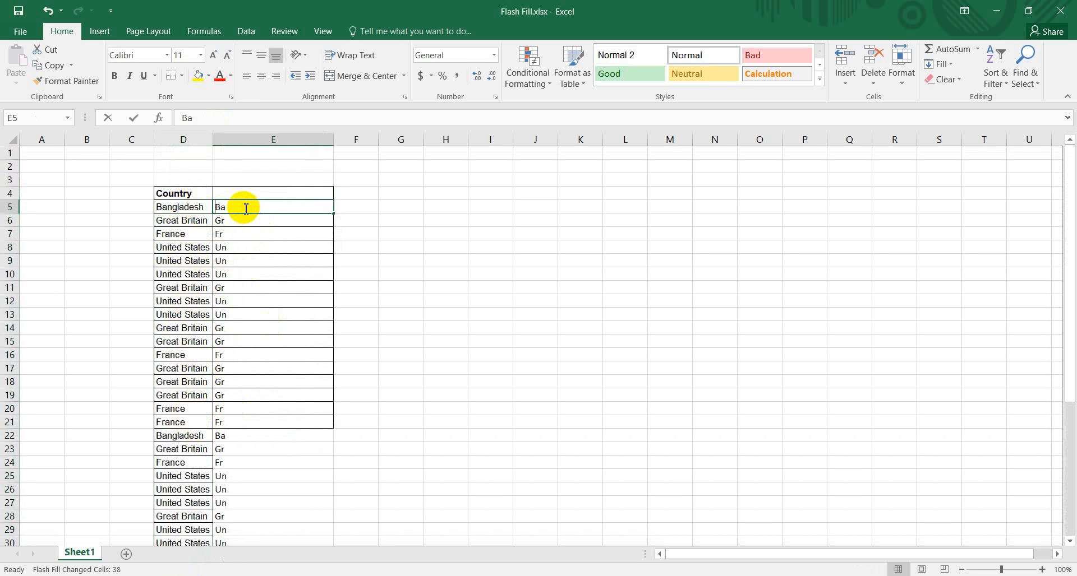
pyautogui.doubleClick(246, 209)
pyautogui.write('n')
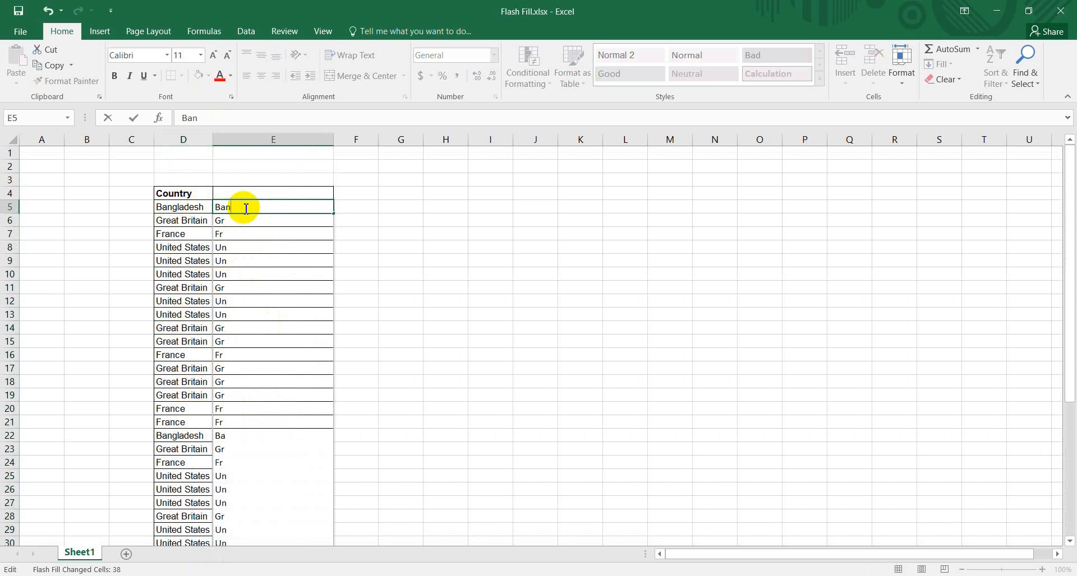
pyautogui.press('Return')
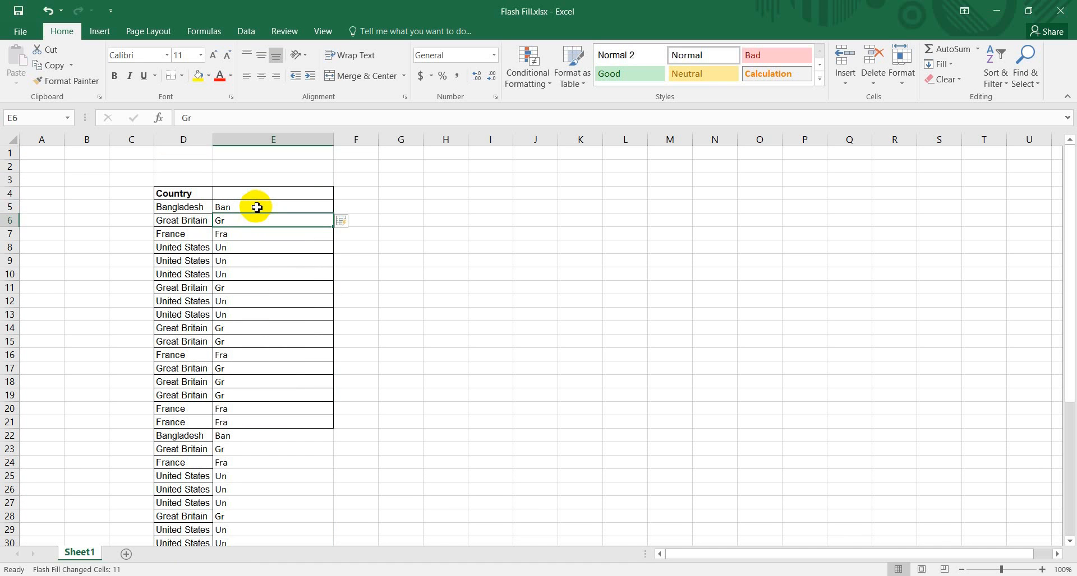
pyautogui.doubleClick(235, 221)
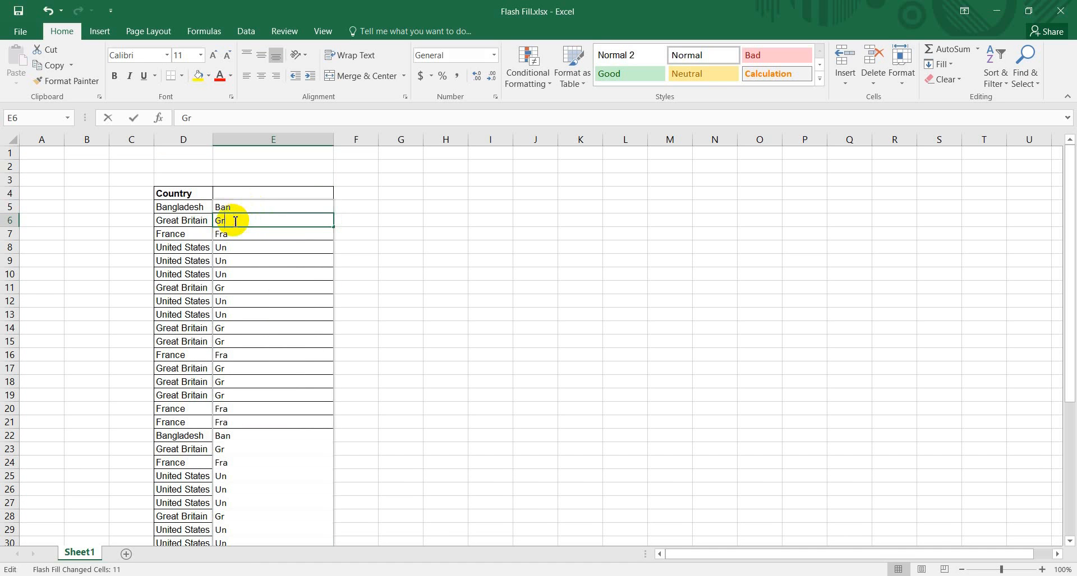
pyautogui.write('e')
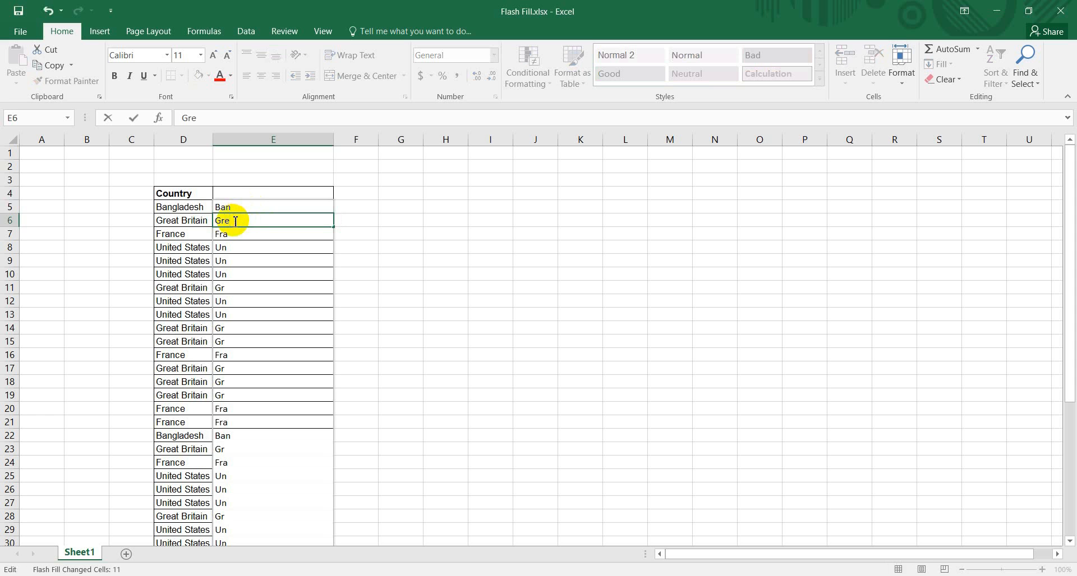
pyautogui.press('Return')
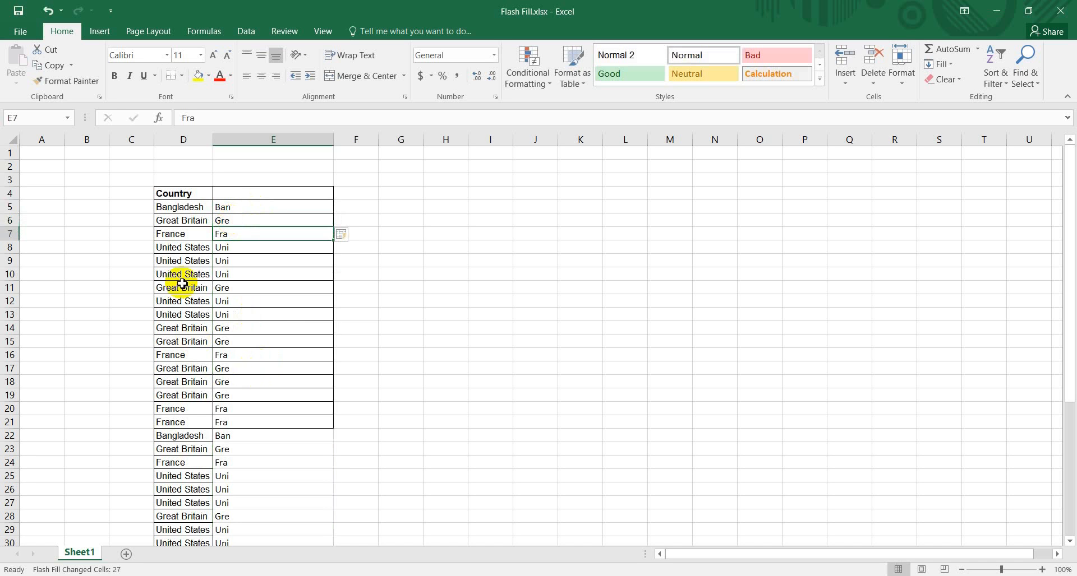
pyautogui.scroll(-7, 198, 212)
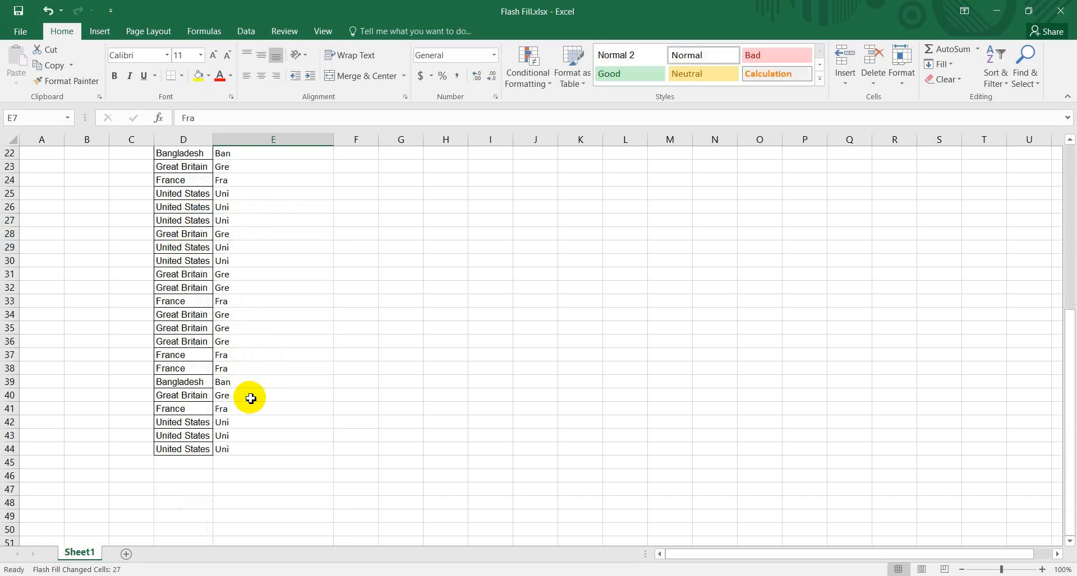
pyautogui.scroll(4, 251, 398)
pyautogui.scroll(3, 250, 399)
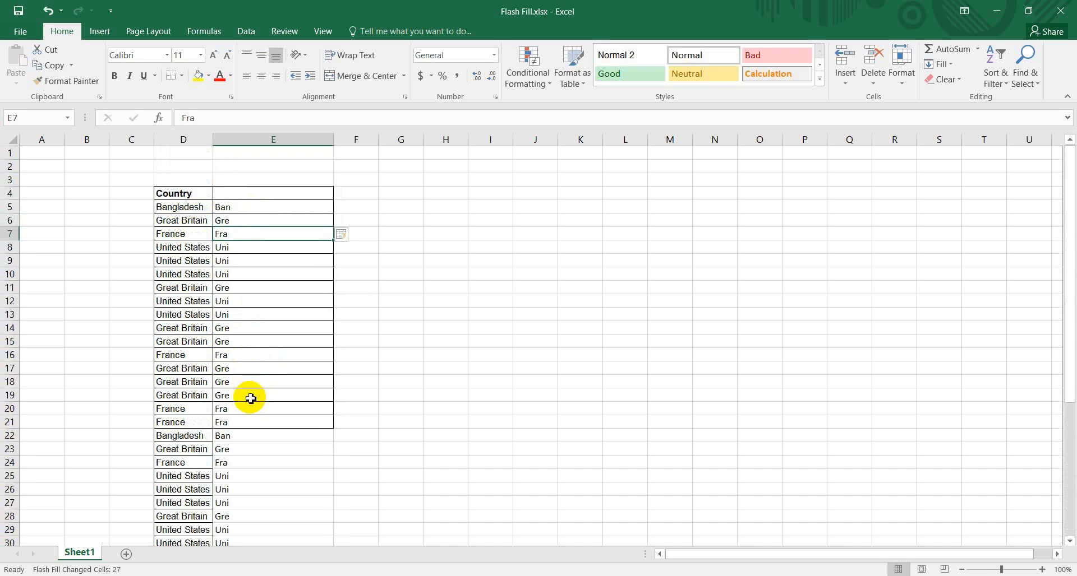
pyautogui.click(283, 205)
pyautogui.click(255, 195)
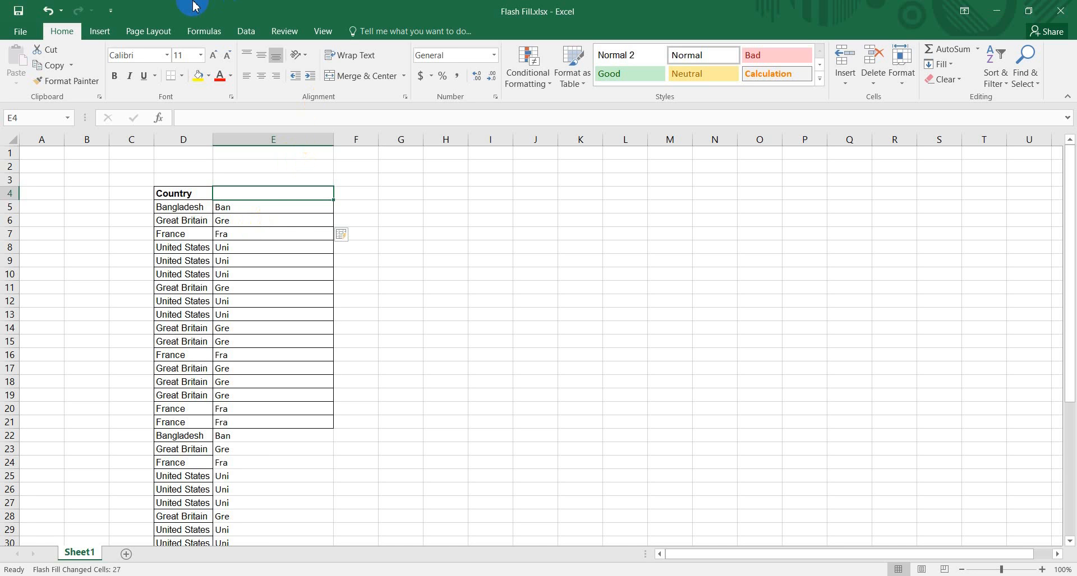
pyautogui.click(397, 192)
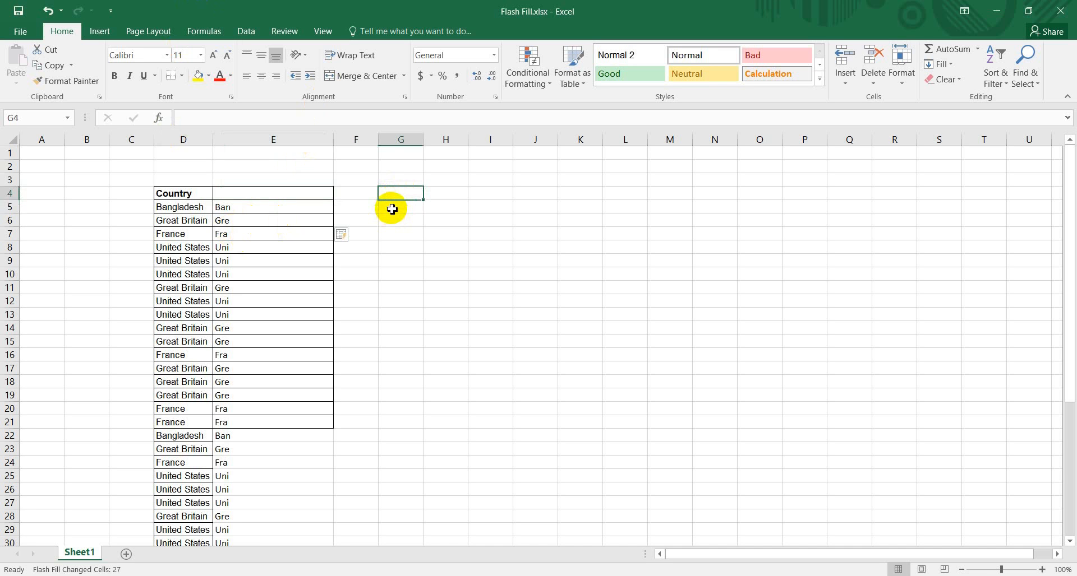
pyautogui.click(392, 209)
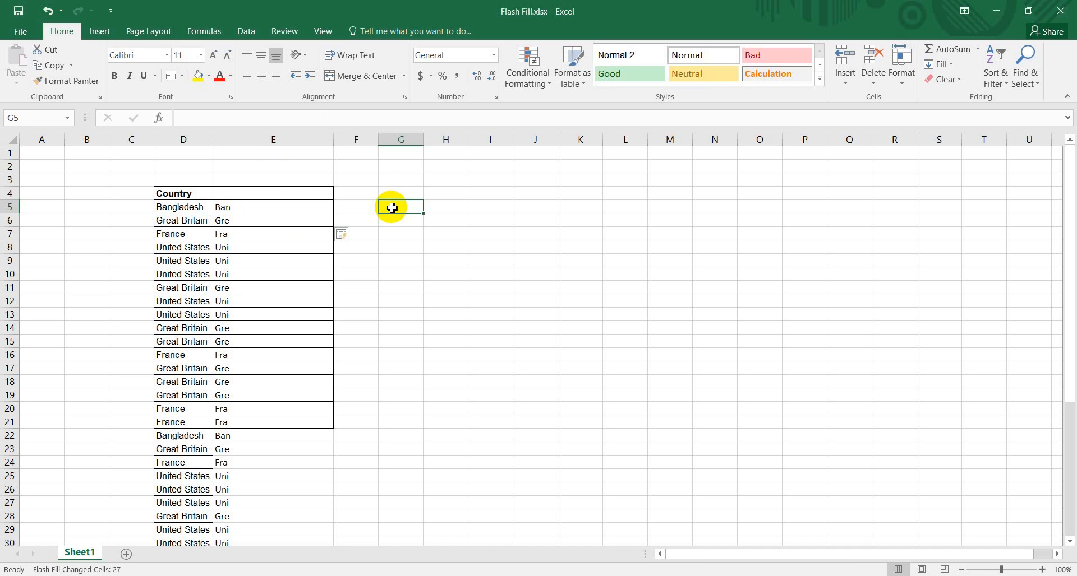
pyautogui.write('48976')
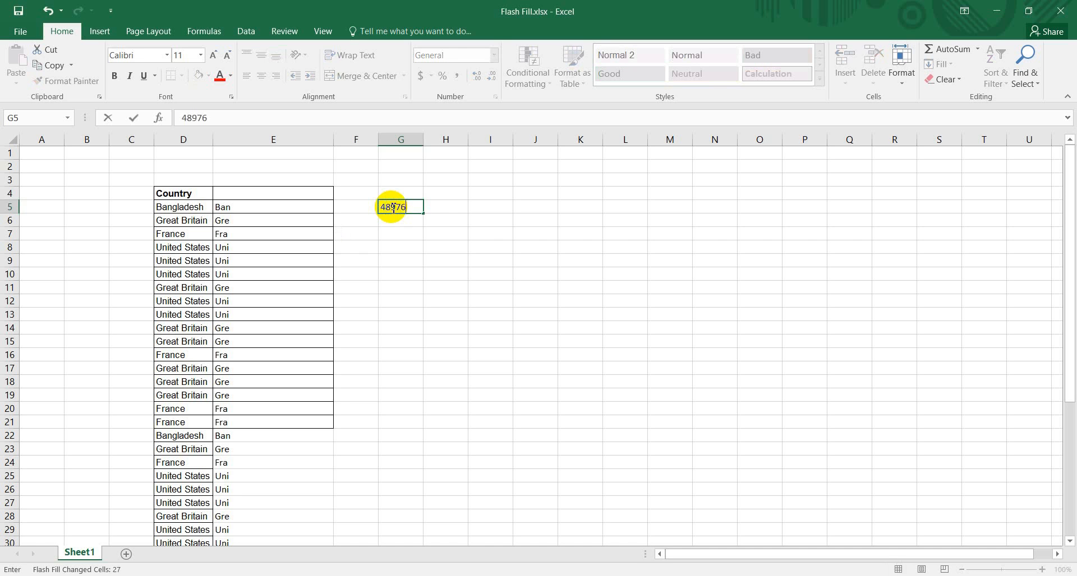
pyautogui.write(' -7654')
pyautogui.press('Return')
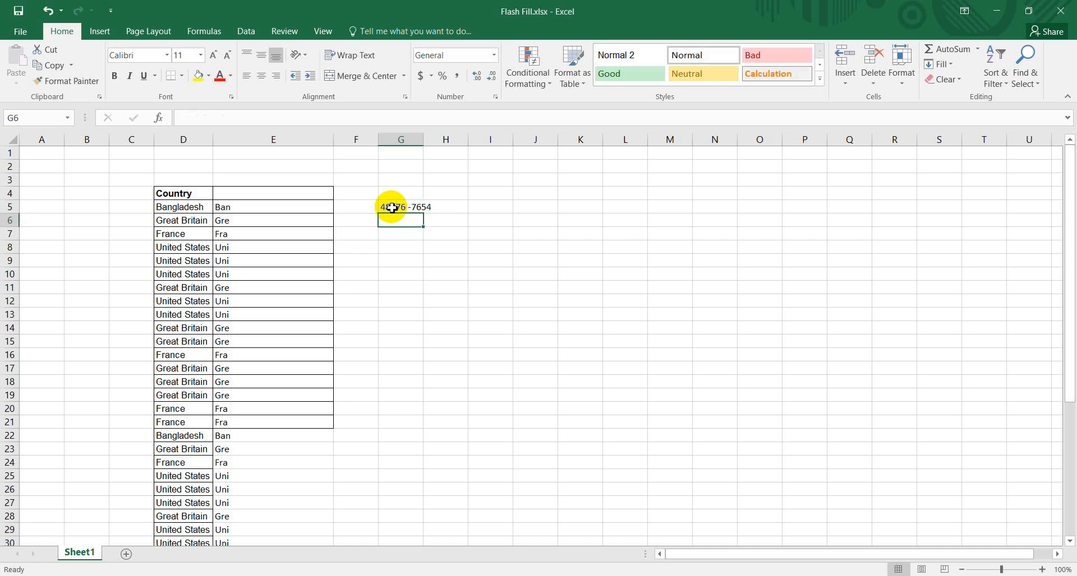
pyautogui.write('8964')
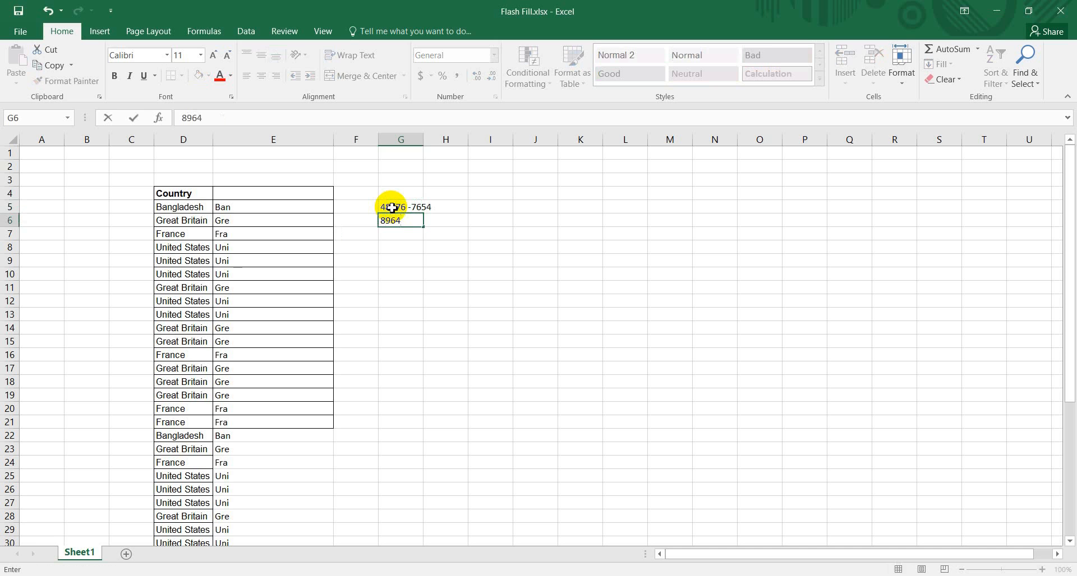
pyautogui.write('87-2485')
pyautogui.hotkey('ctrl', 'Return')
pyautogui.press('Down')
pyautogui.write('254')
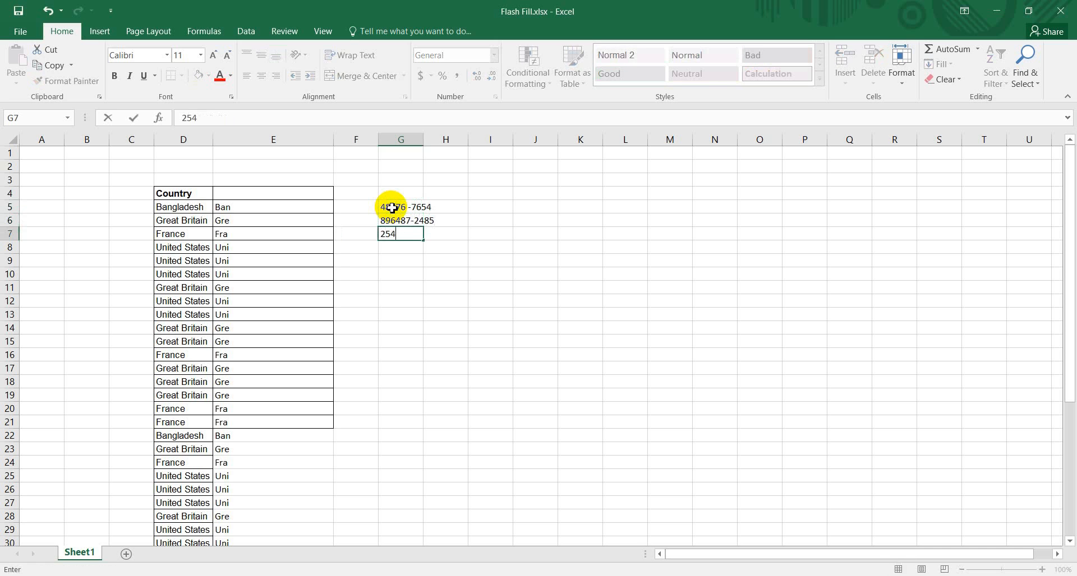
pyautogui.write('8725')
pyautogui.press('BackSpace')
pyautogui.write('-2654')
pyautogui.press('Return')
pyautogui.write('2559')
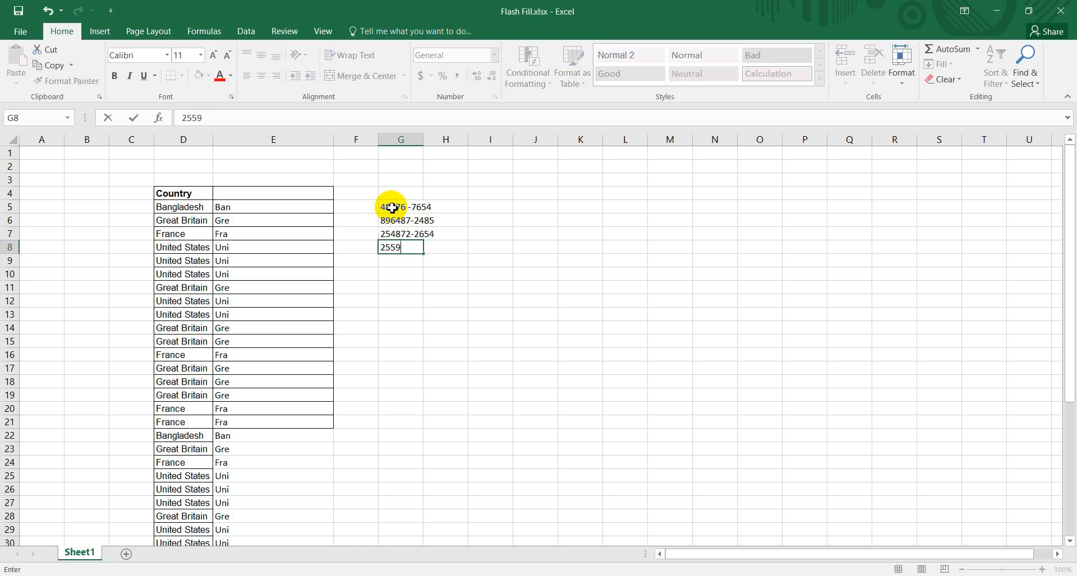
pyautogui.write('8-5874')
pyautogui.press('Return')
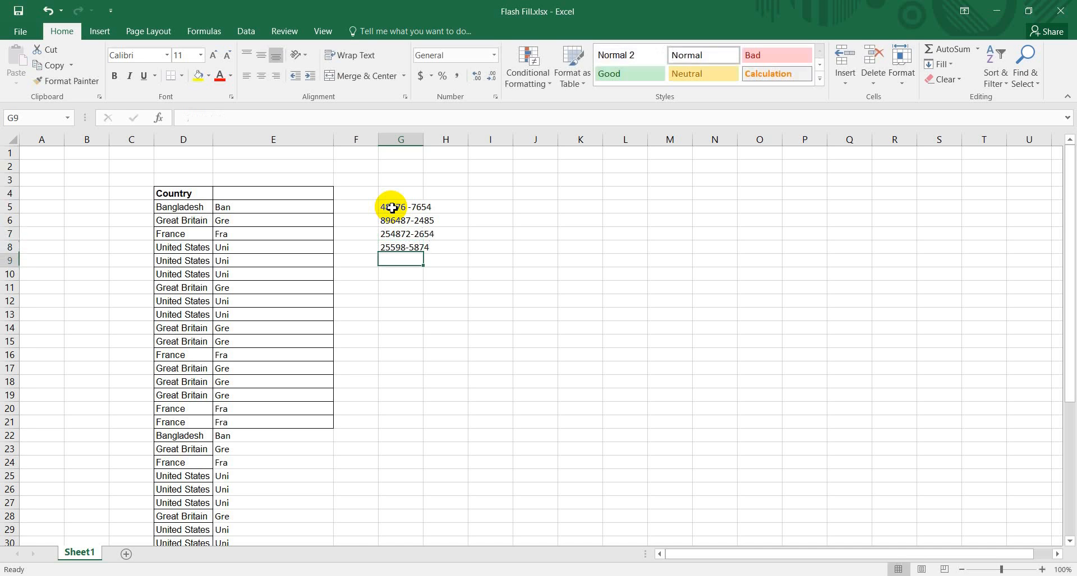
# - Enter the hyphenated sample numbers 23546-5879 in cell G9 and 26458-2458 in cell G10
pyautogui.write('23546')
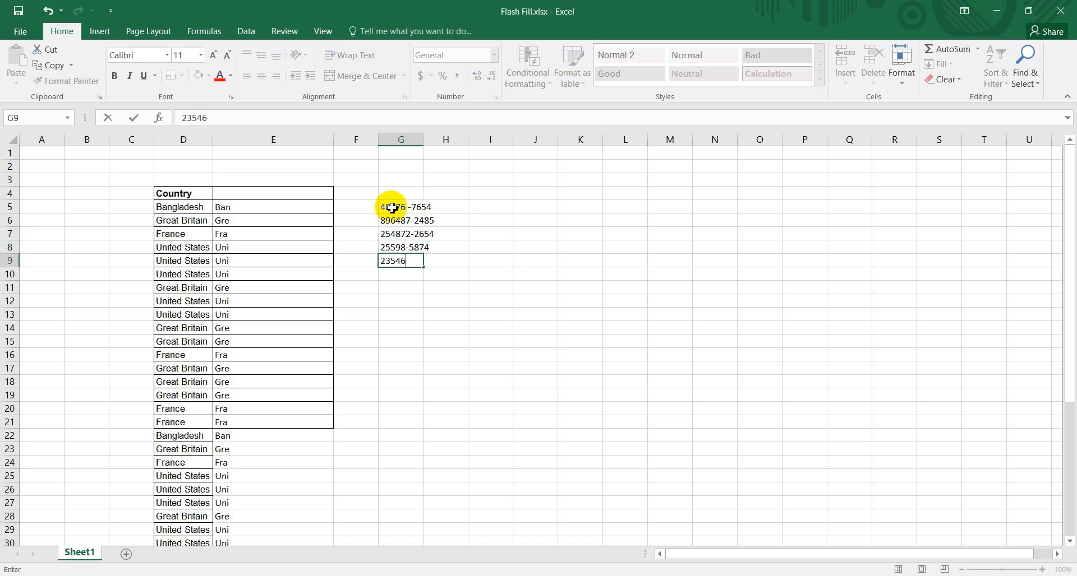
pyautogui.write('-5879')
pyautogui.press('Return')
pyautogui.write('2645')
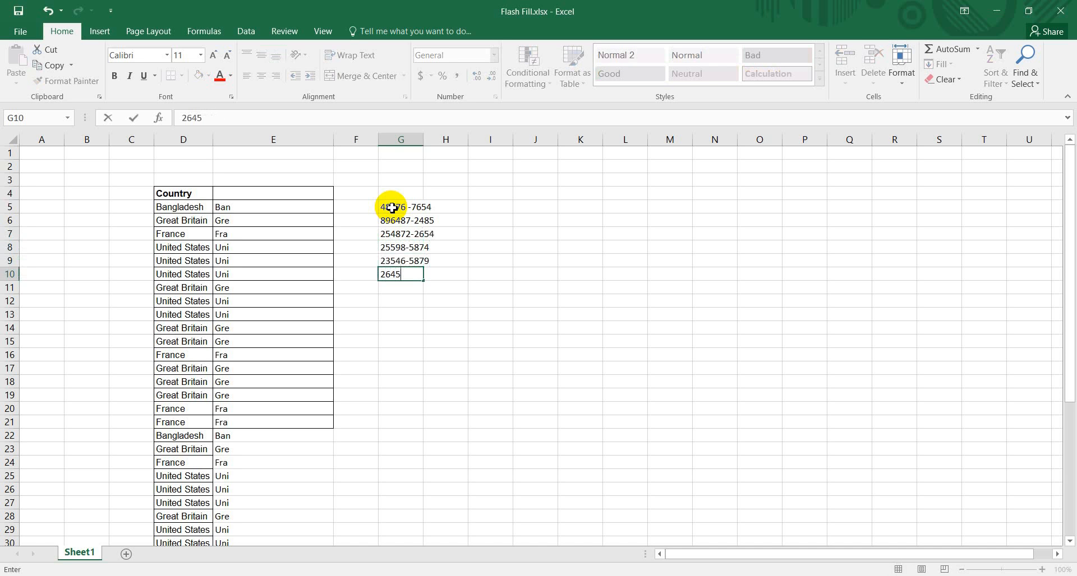
pyautogui.write('8-24587\\')
pyautogui.press('BackSpace')
pyautogui.press('BackSpace')
pyautogui.press('Return')
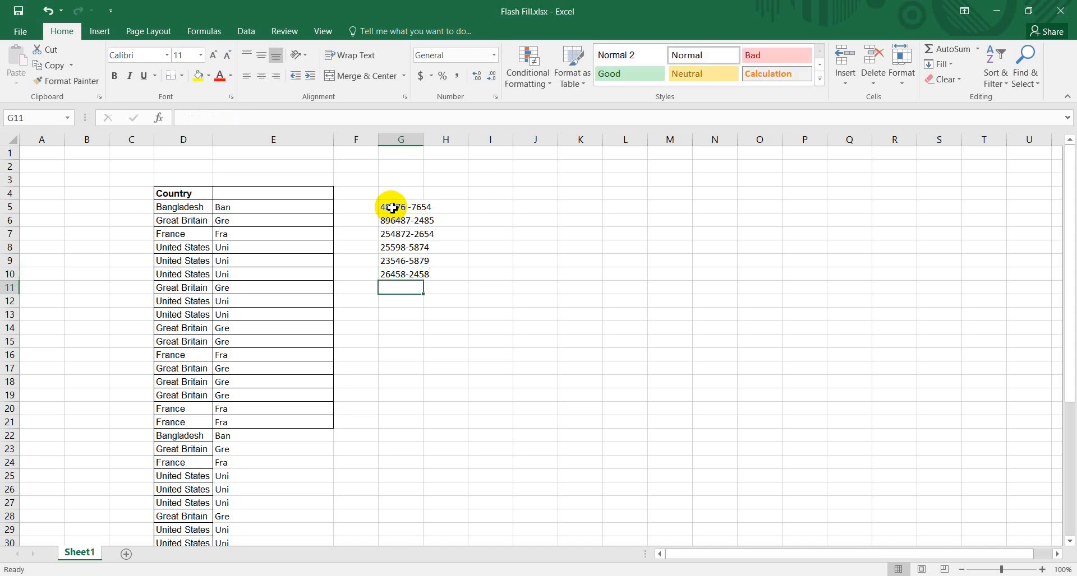
# - Widen column G so that the hyphenated sample numbers fit inside their cells
pyautogui.click(448, 221)
pyautogui.moveTo(423, 139); pyautogui.dragTo(492, 132)
pyautogui.click(429, 218)
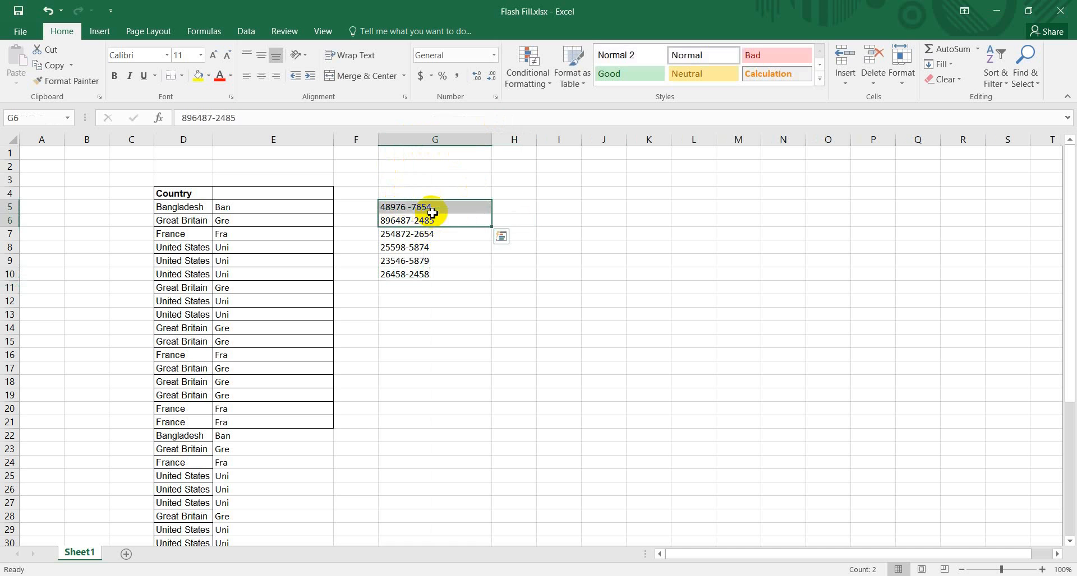
pyautogui.click(444, 207)
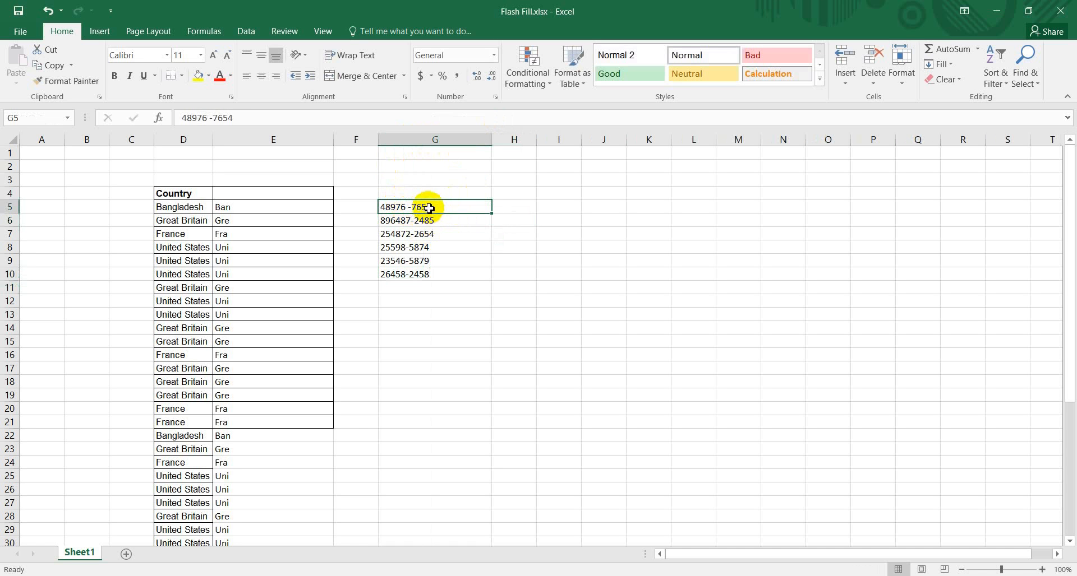
# - Examine the digits after the hyphen in cells G5 and G6
pyautogui.click(515, 207)
pyautogui.doubleClick(429, 212)
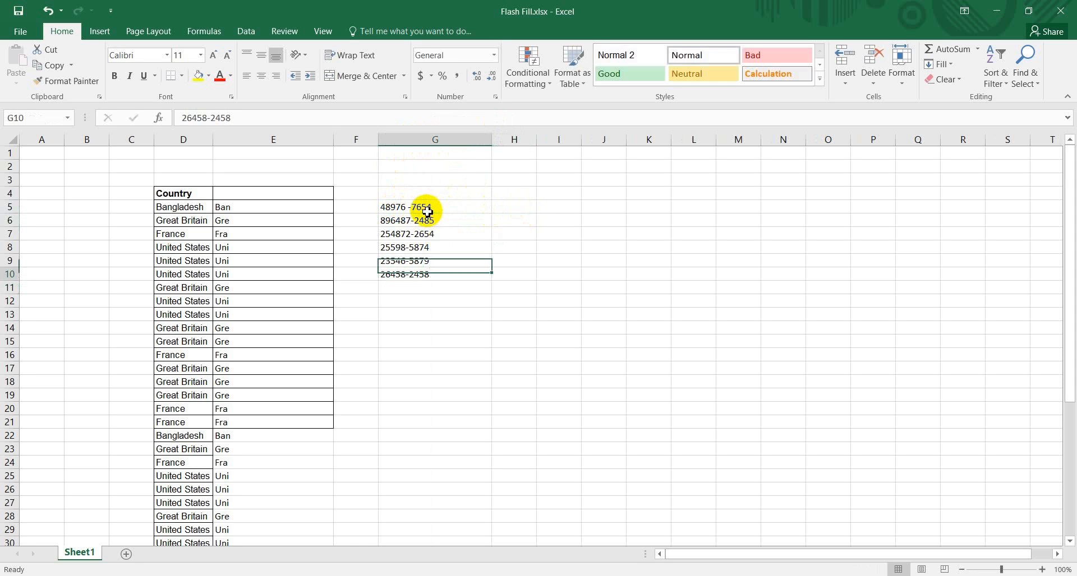
pyautogui.doubleClick(419, 208)
pyautogui.moveTo(420, 208); pyautogui.dragTo(469, 207)
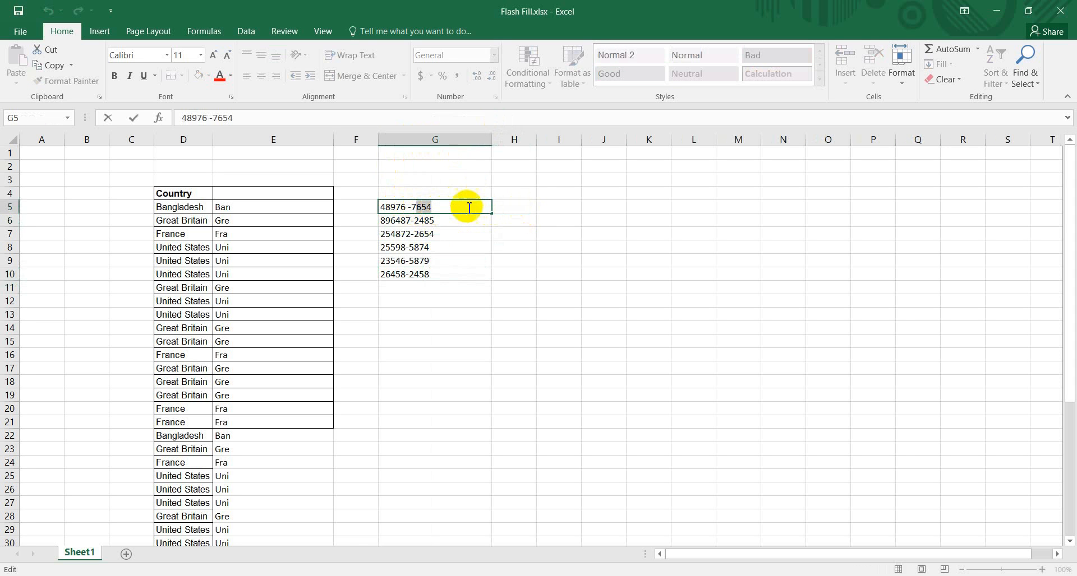
pyautogui.click(531, 212)
pyautogui.click(423, 223)
pyautogui.doubleClick(422, 223)
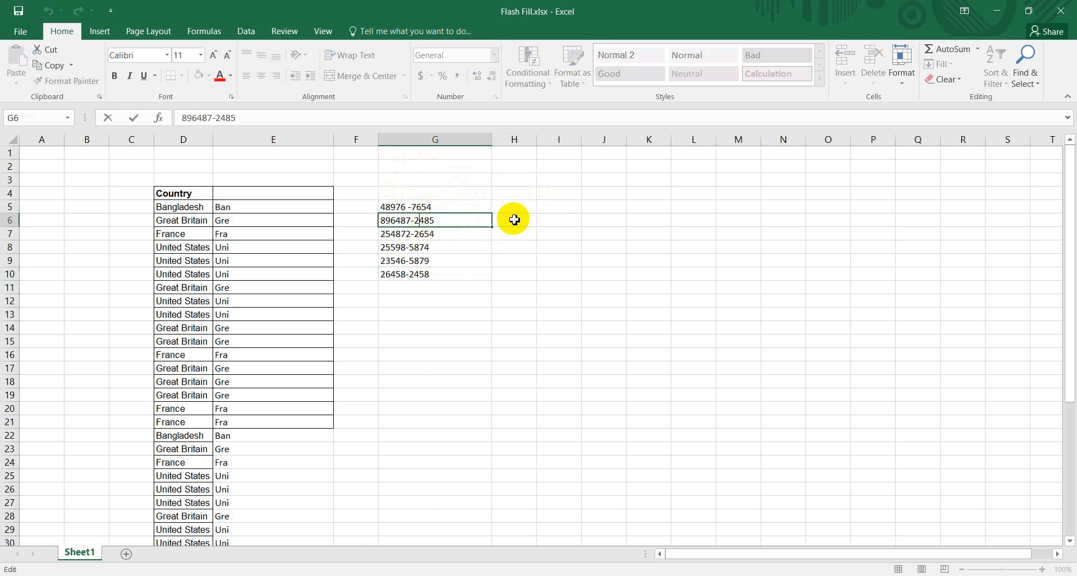
# - Copy the ending digits 654 from within cell G5 and paste them into cell H5
pyautogui.doubleClick(417, 208)
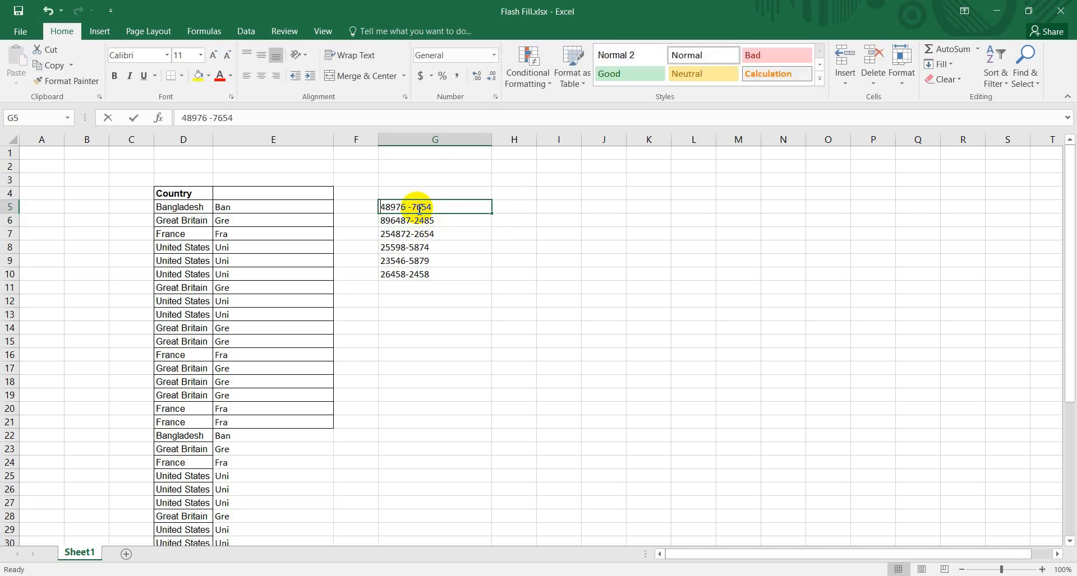
pyautogui.moveTo(417, 208); pyautogui.dragTo(454, 208)
pyautogui.hotkey('ctrl', 'c')
pyautogui.click(520, 205)
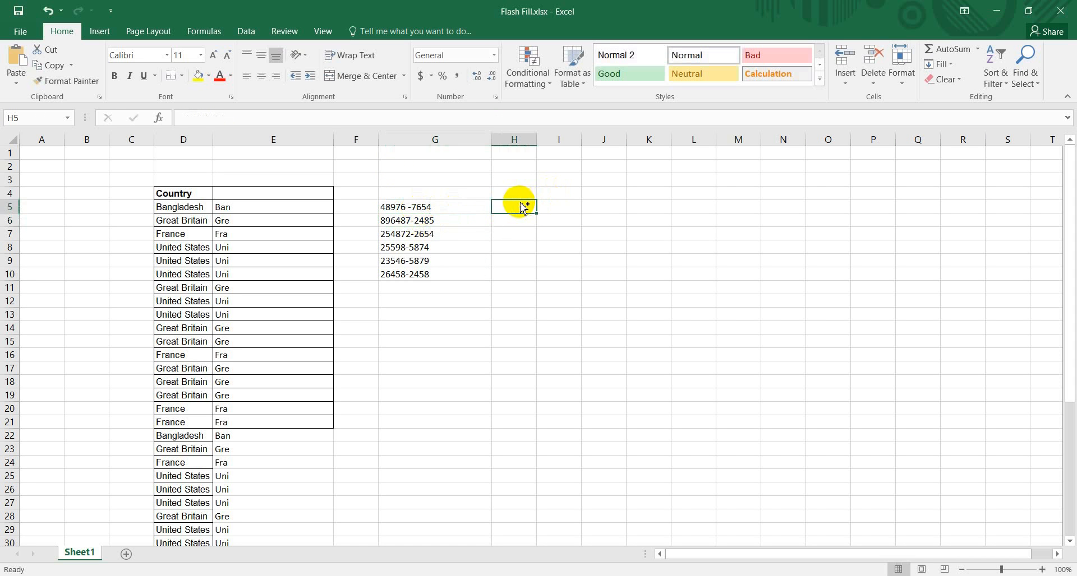
pyautogui.hotkey('ctrl', 'v')
# - Copy the ending digits from within cell G6 into cell H6, and clear the pasted values from H5:H6
pyautogui.click(423, 223)
pyautogui.doubleClick(422, 223)
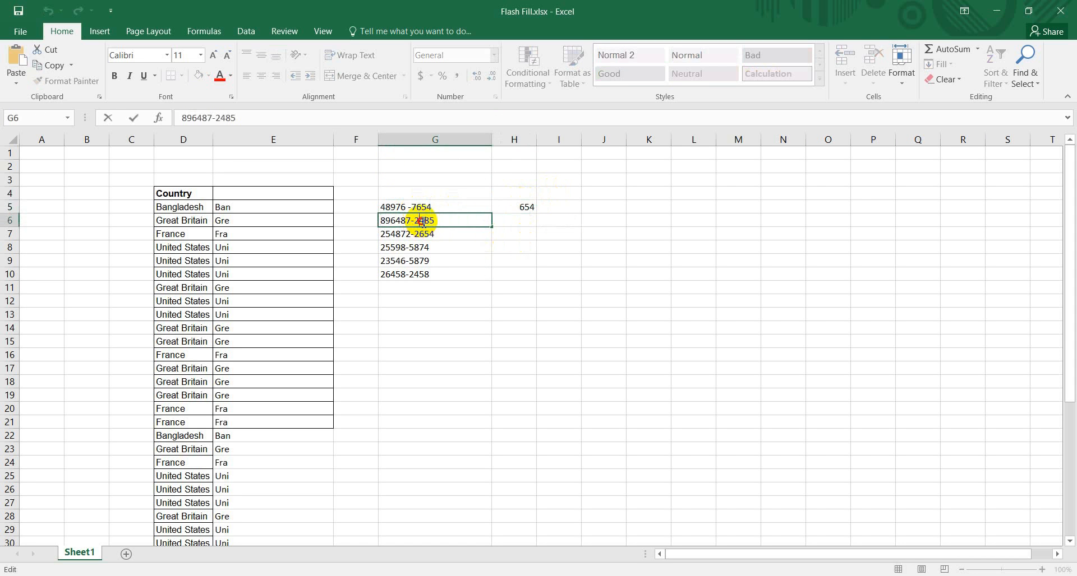
pyautogui.moveTo(420, 223); pyautogui.dragTo(512, 220)
pyautogui.hotkey('ctrl', 'c')
pyautogui.click(525, 221)
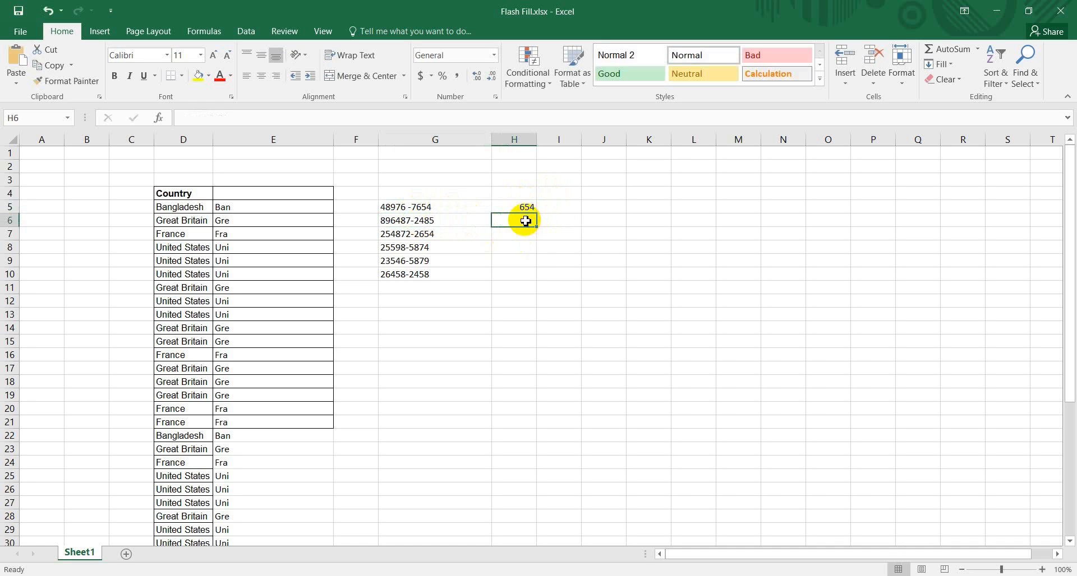
pyautogui.hotkey('ctrl', 'v')
pyautogui.moveTo(515, 208); pyautogui.dragTo(522, 224)
pyautogui.press('Delete')
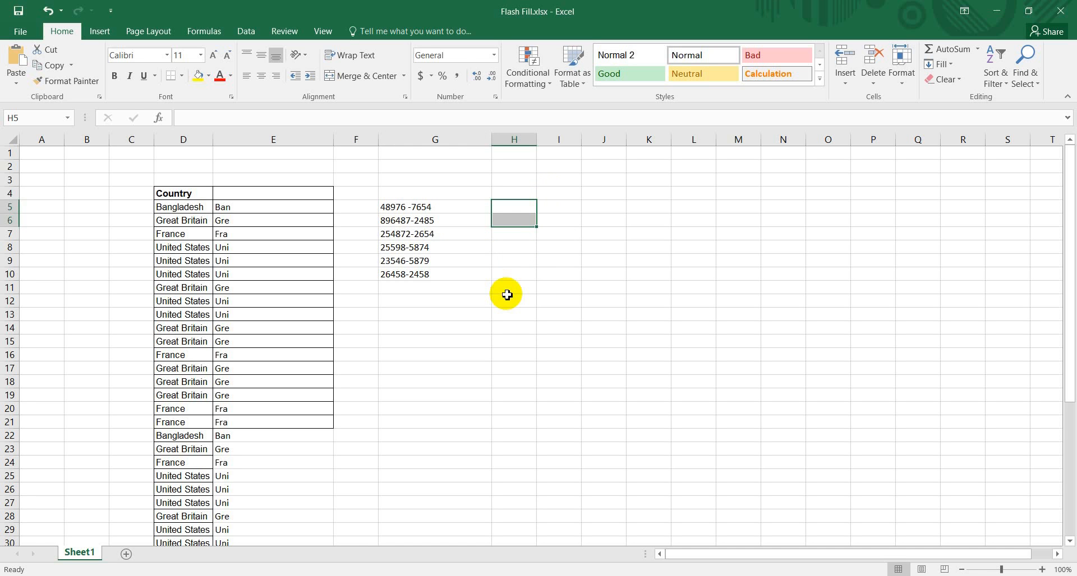
# - Enter the after-hyphen digits 7654 in cell H5 and 2485 in cell H6 as Flash Fill examples
pyautogui.moveTo(409, 208); pyautogui.dragTo(415, 275)
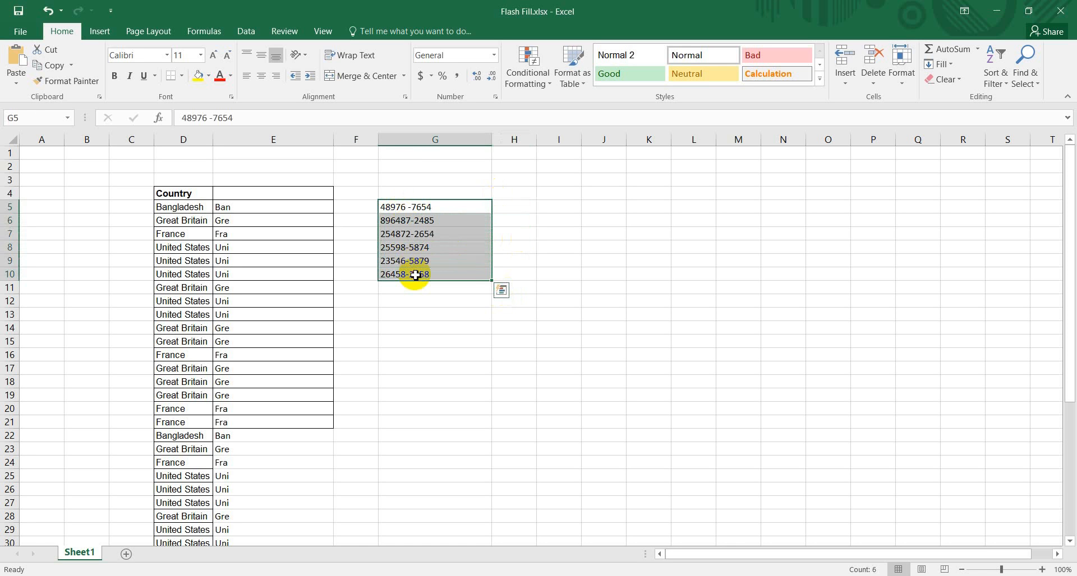
pyautogui.click(513, 209)
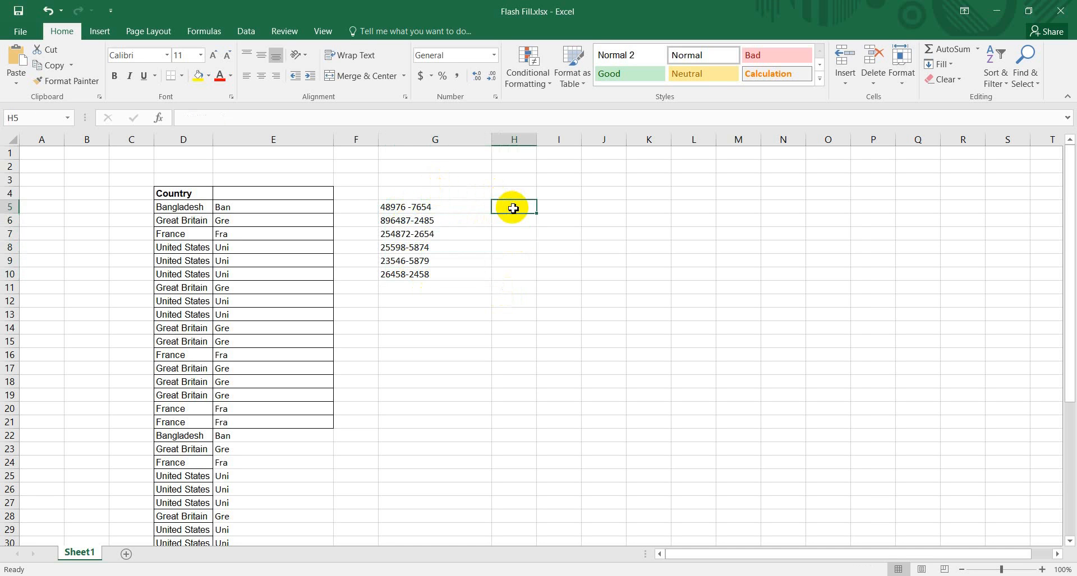
pyautogui.write('7')
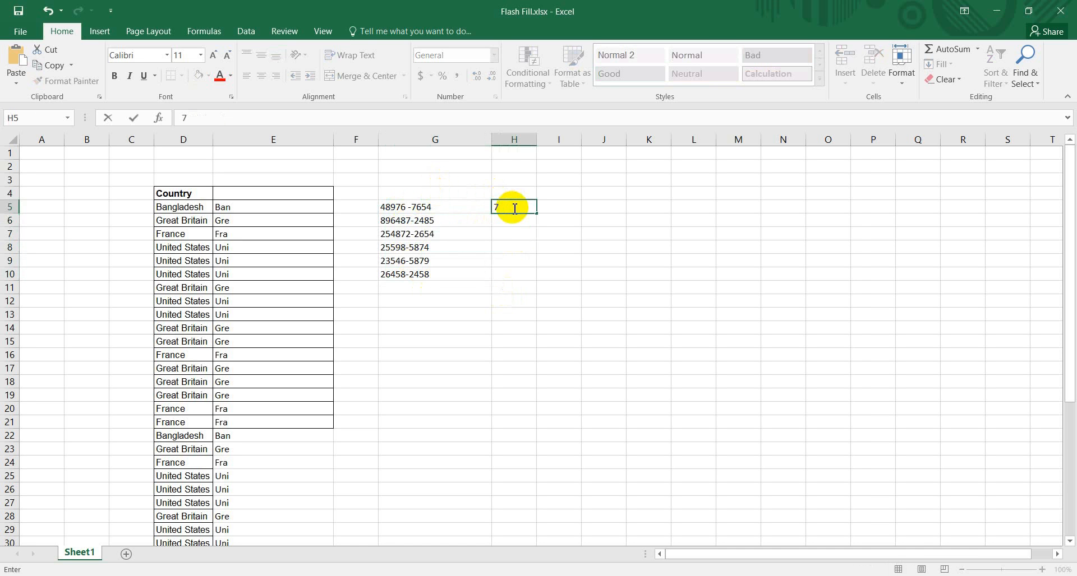
pyautogui.write('654')
pyautogui.press('Return')
pyautogui.write('2485')
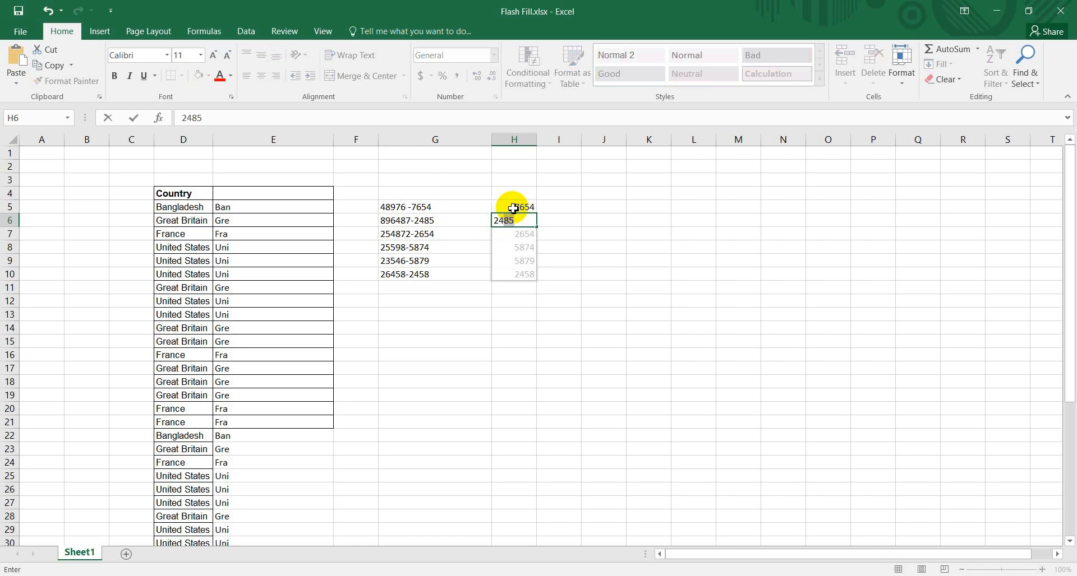
pyautogui.press('Return')
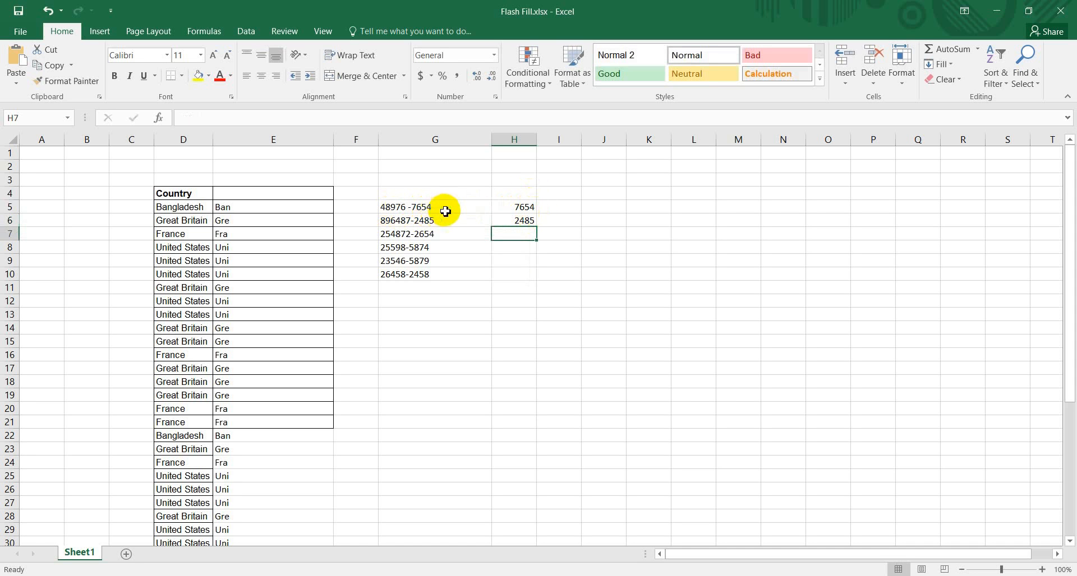
# - Flash Fill the remaining after-hyphen digits in cells H7:H10 from the pattern in H5:H6
pyautogui.click(523, 217)
pyautogui.moveTo(524, 205); pyautogui.dragTo(522, 220)
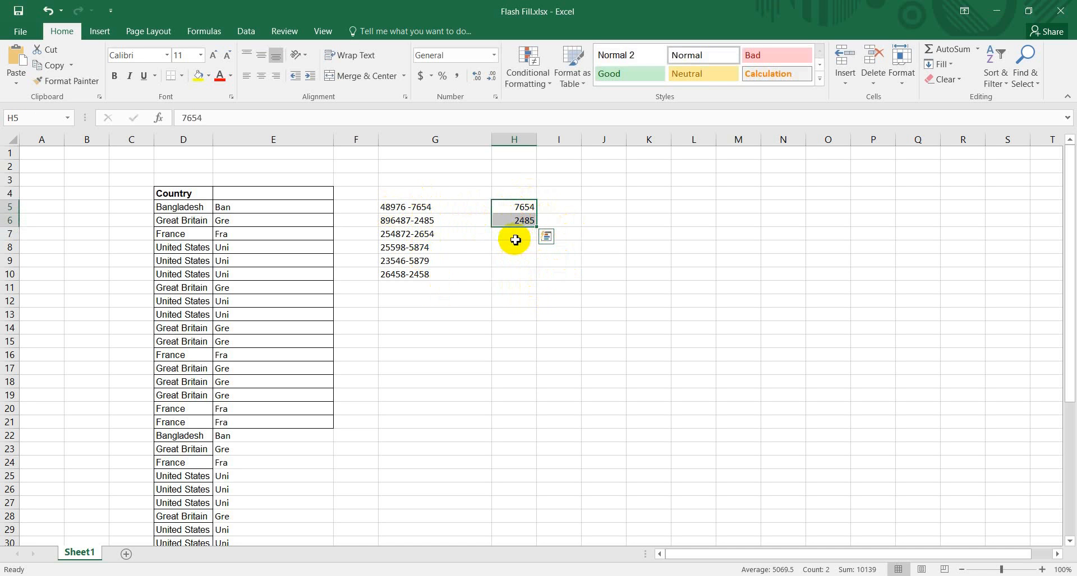
pyautogui.click(515, 236)
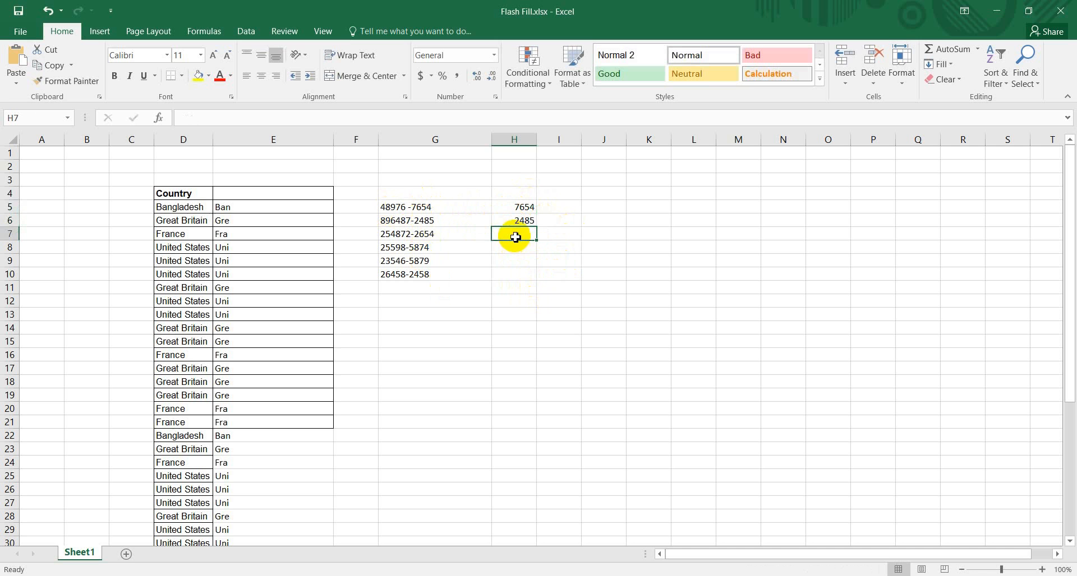
pyautogui.hotkey('ctrl', 'e')
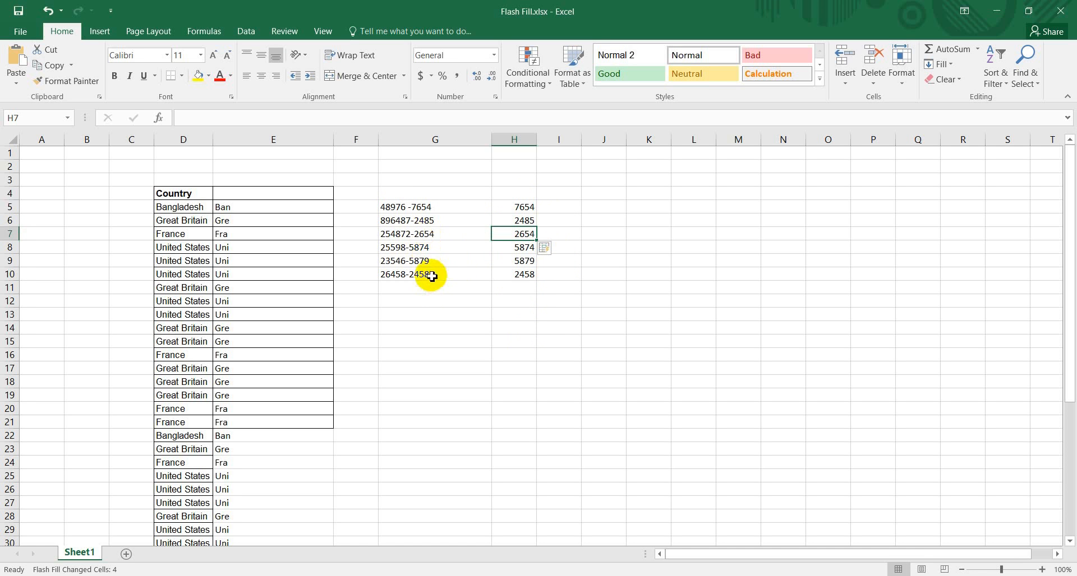
# - Compare the extracted digits in H5:H10 with the numbers in column G, and review the country abbreviation example in columns D and E
pyautogui.click(432, 275)
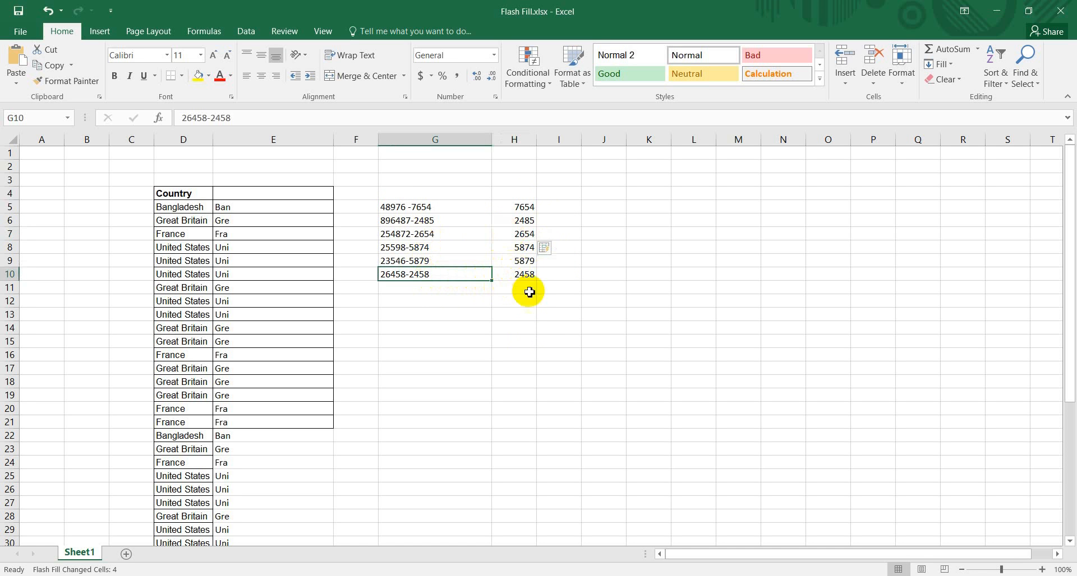
pyautogui.click(526, 276)
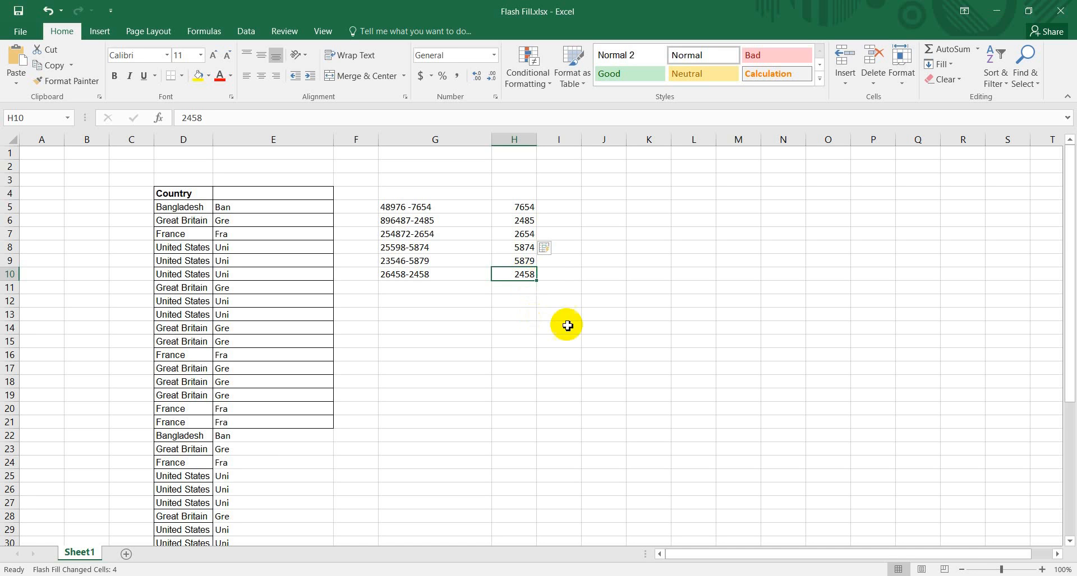
pyautogui.click(440, 275)
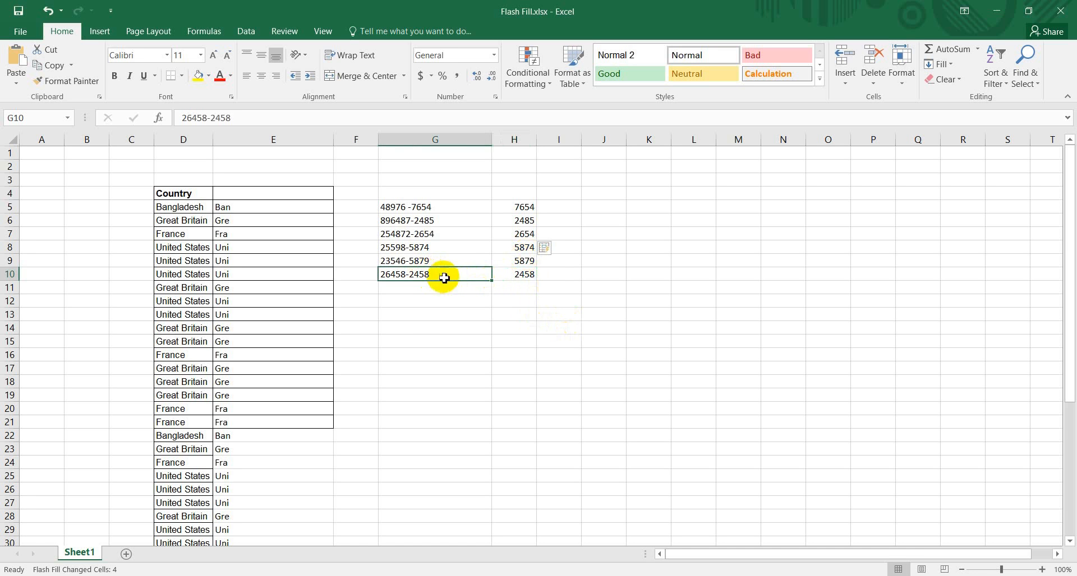
pyautogui.click(440, 248)
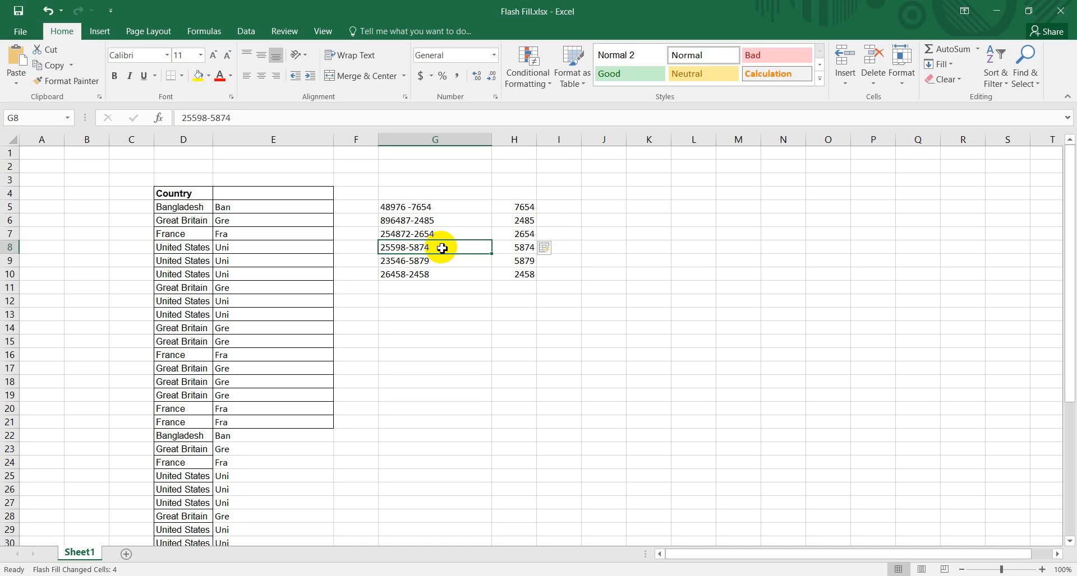
pyautogui.click(526, 221)
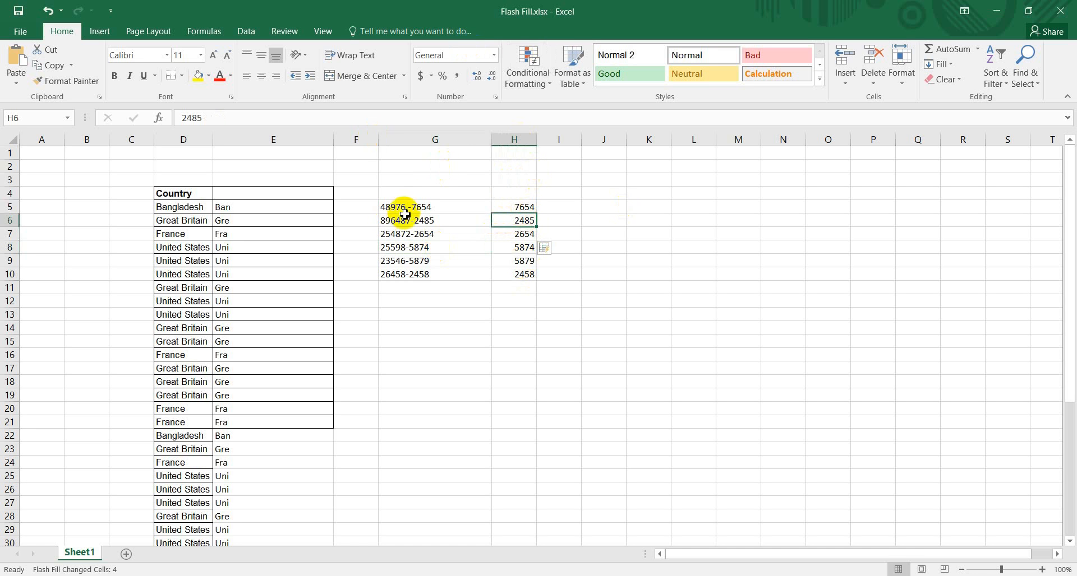
pyautogui.click(435, 208)
pyautogui.moveTo(506, 209); pyautogui.dragTo(511, 216)
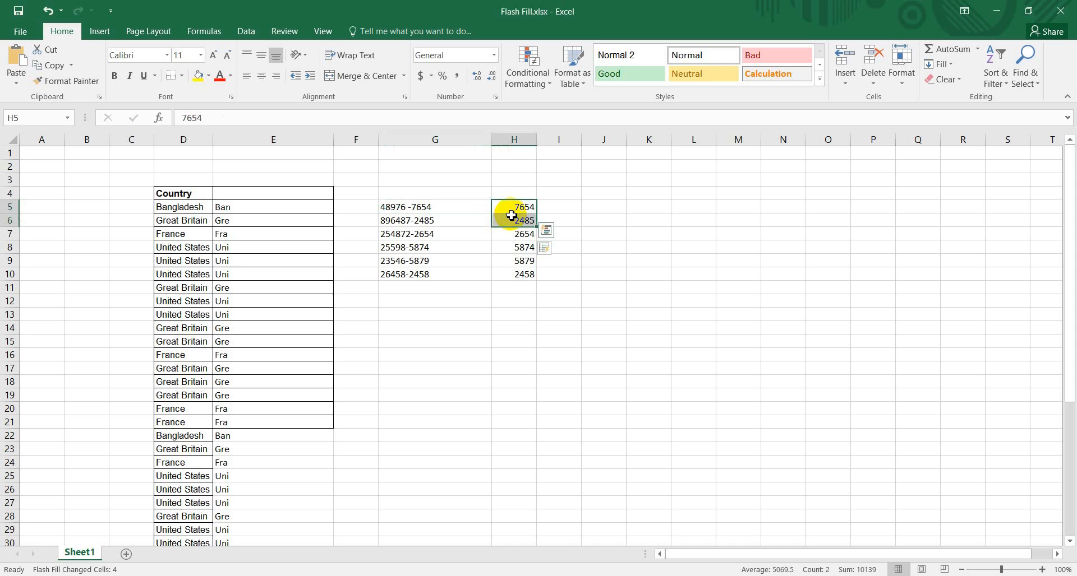
pyautogui.click(512, 212)
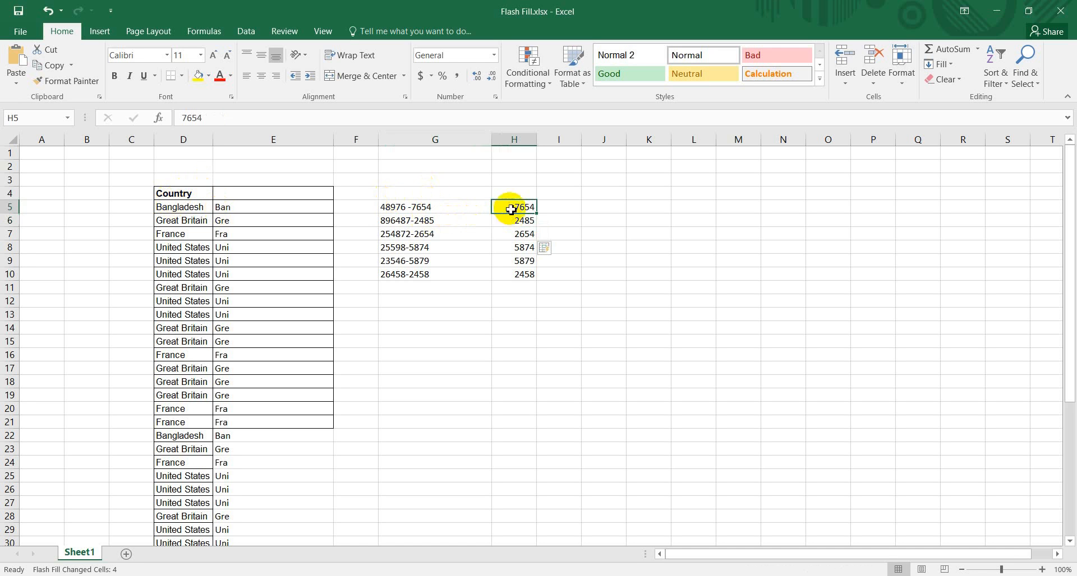
pyautogui.click(177, 212)
pyautogui.click(245, 210)
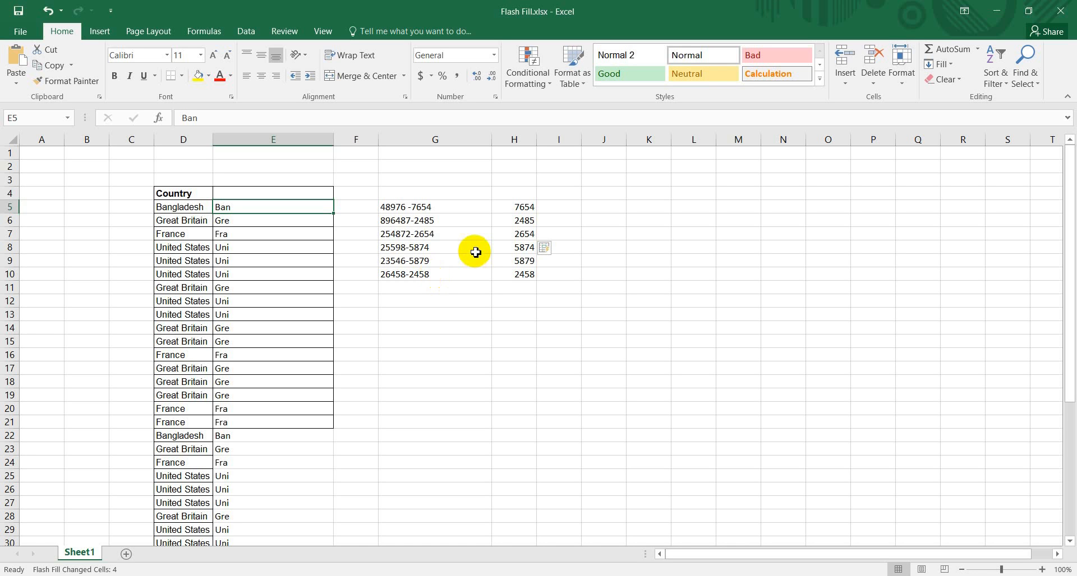
pyautogui.click(406, 287)
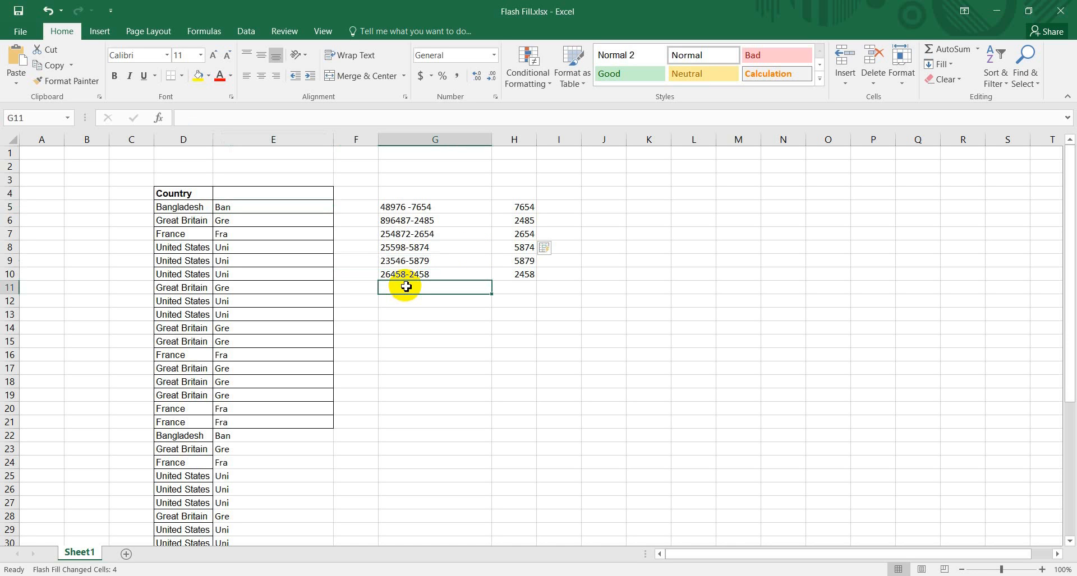